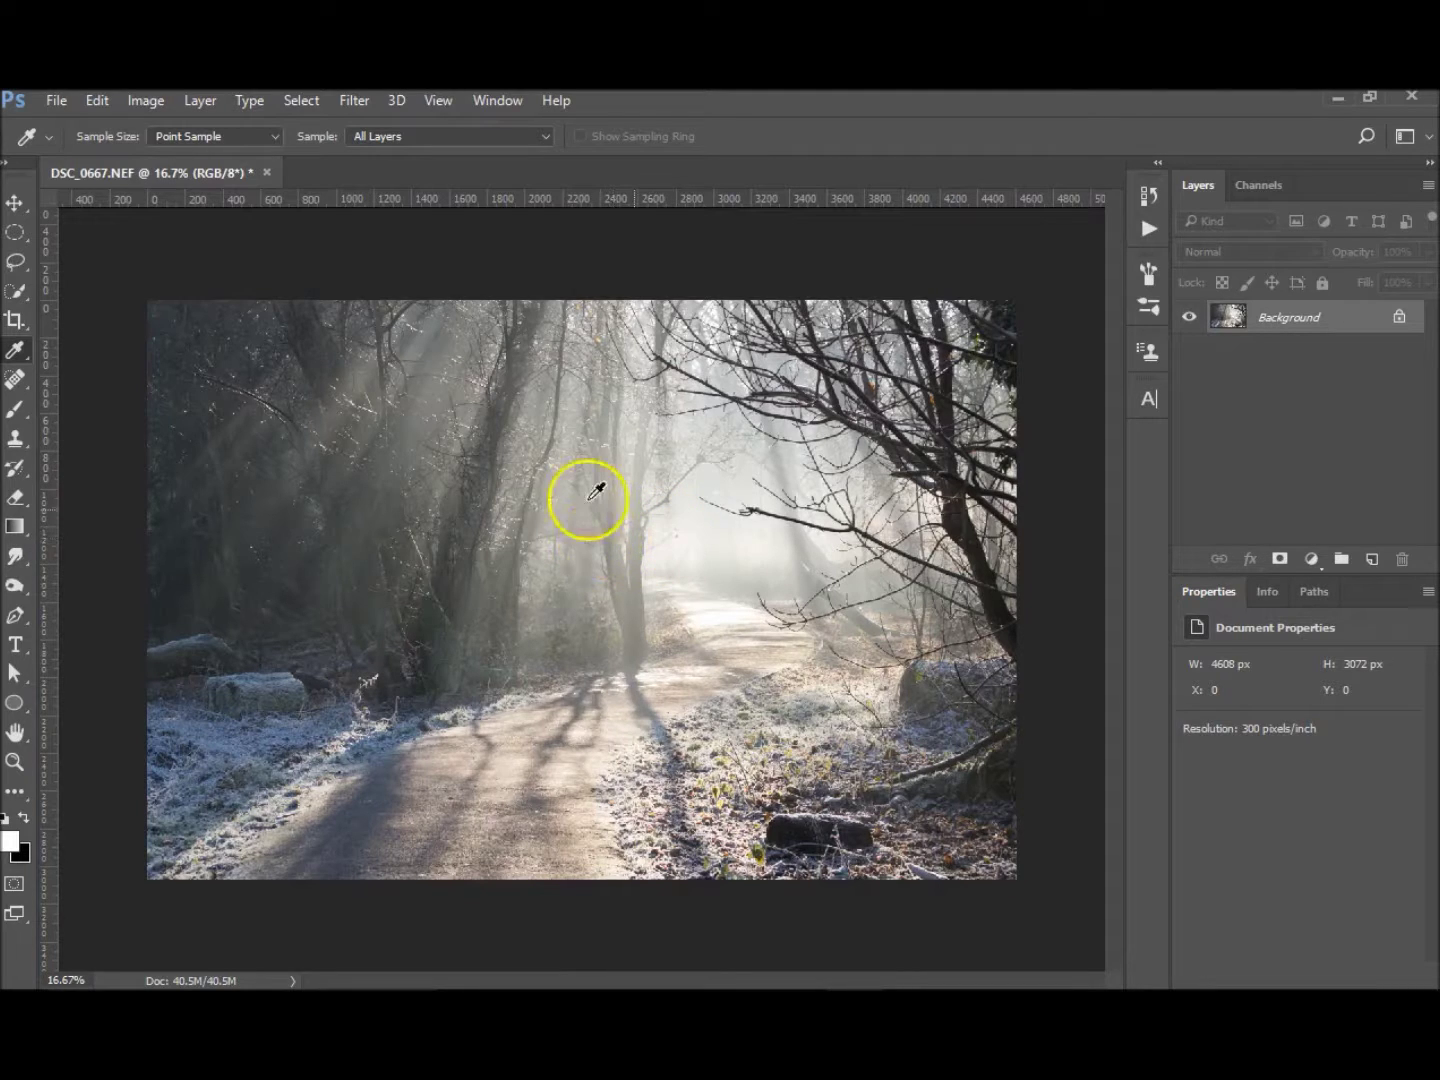
Add a Levels adjustment layer, then delete it again
click(1315, 560)
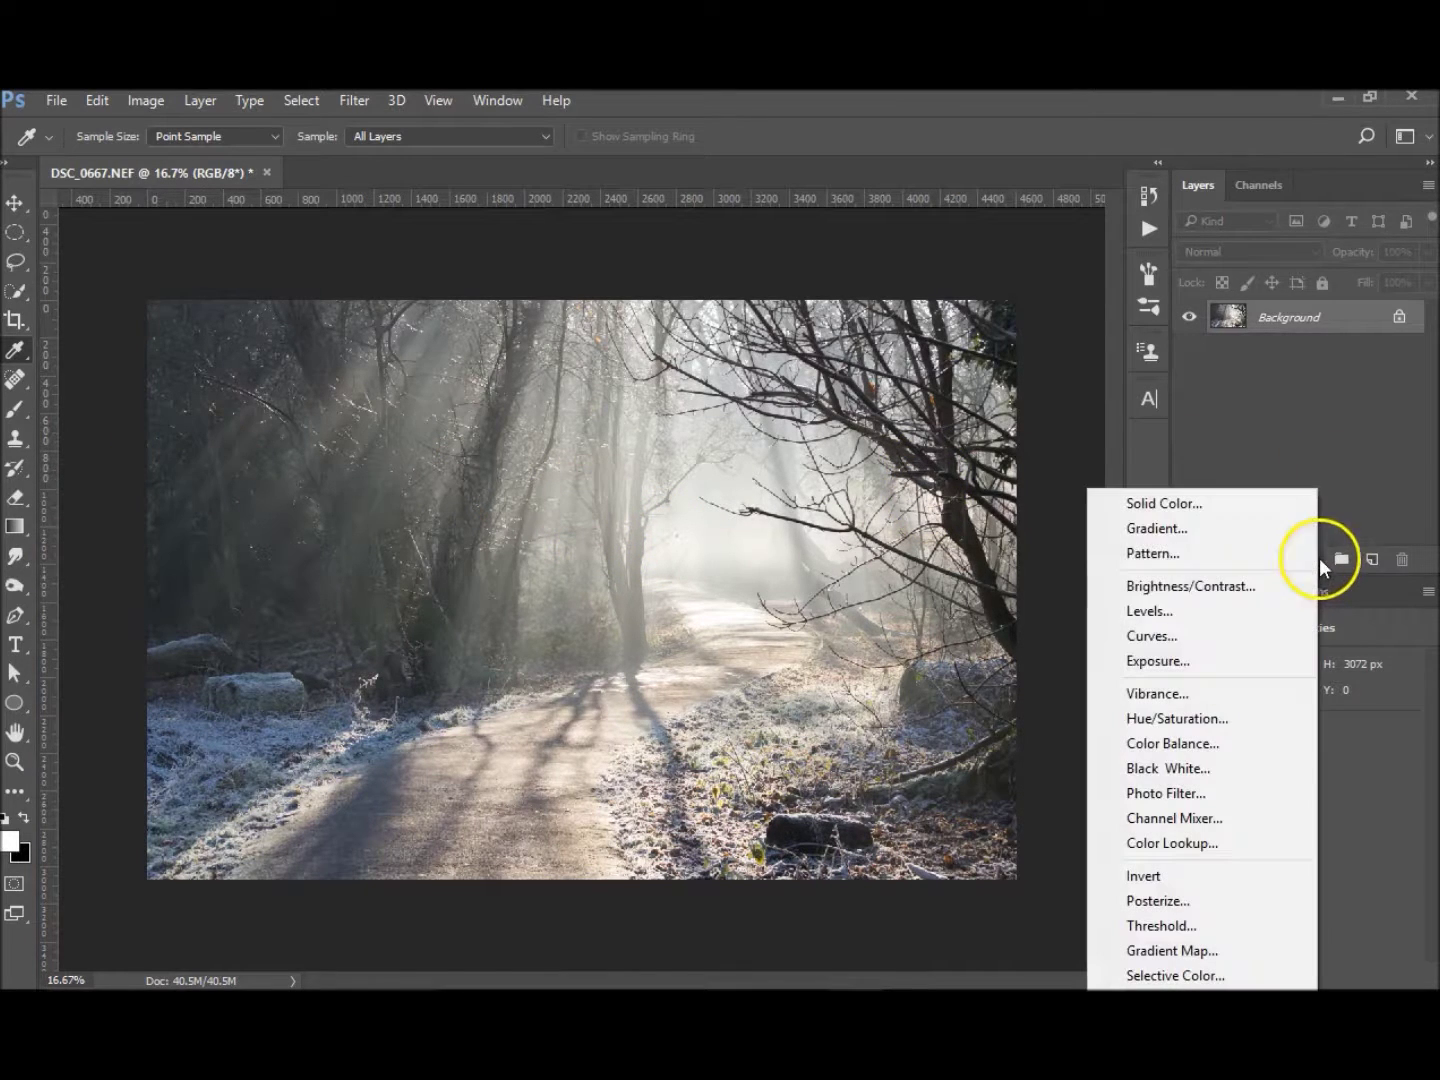
click(1200, 611)
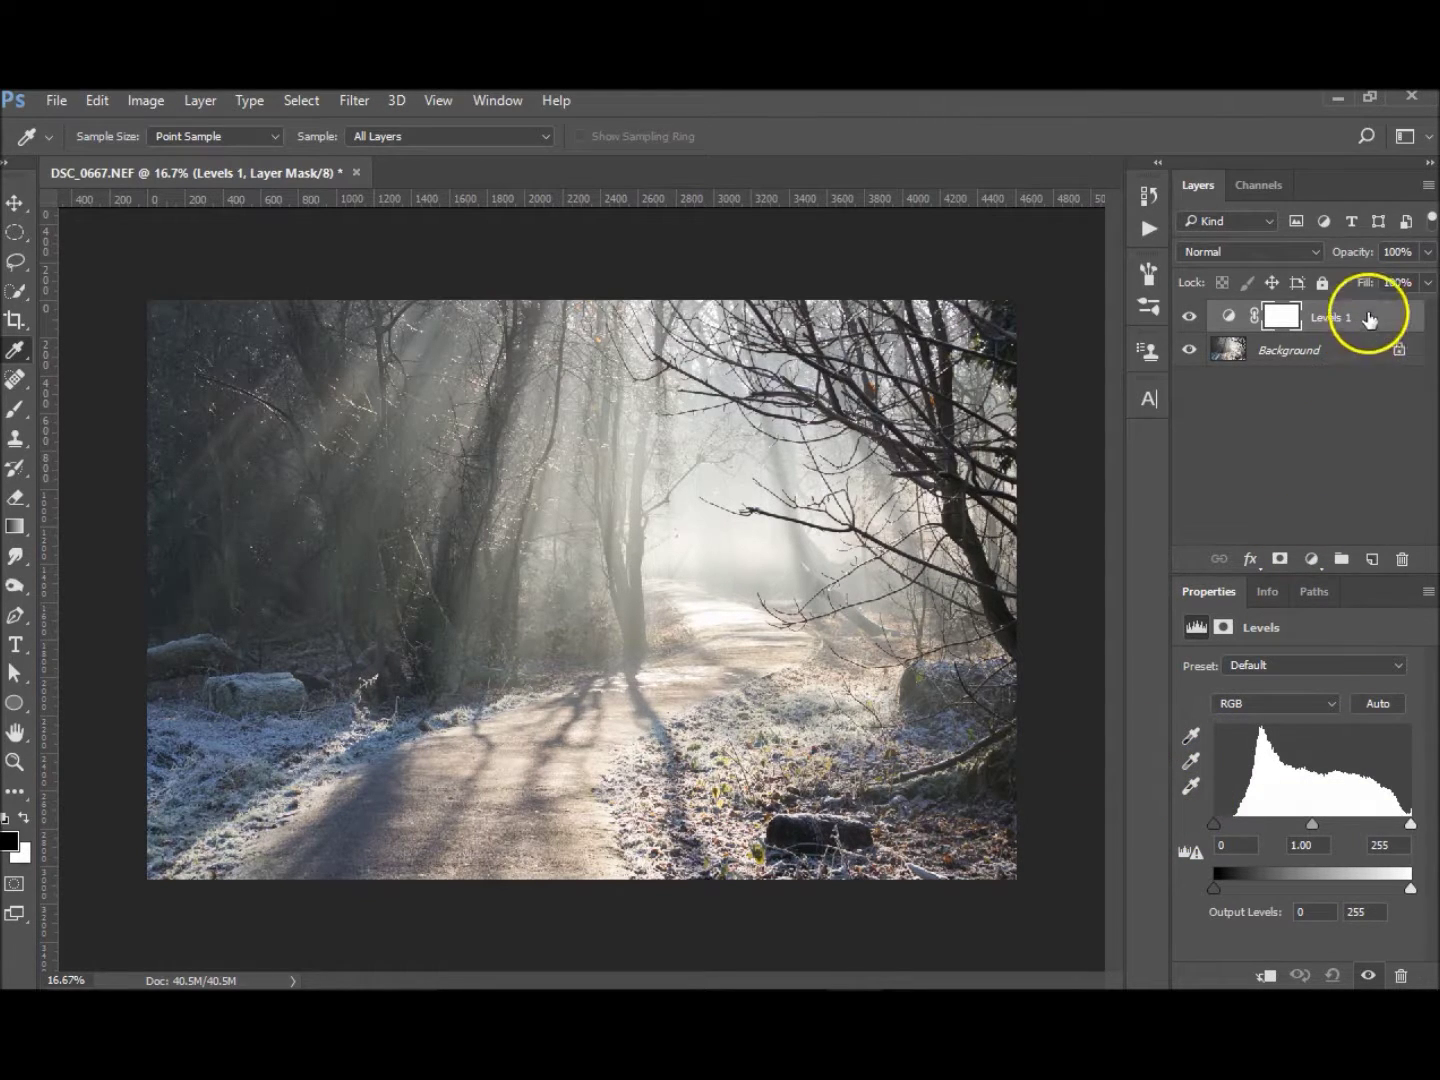
drag(1368, 319, 1402, 559)
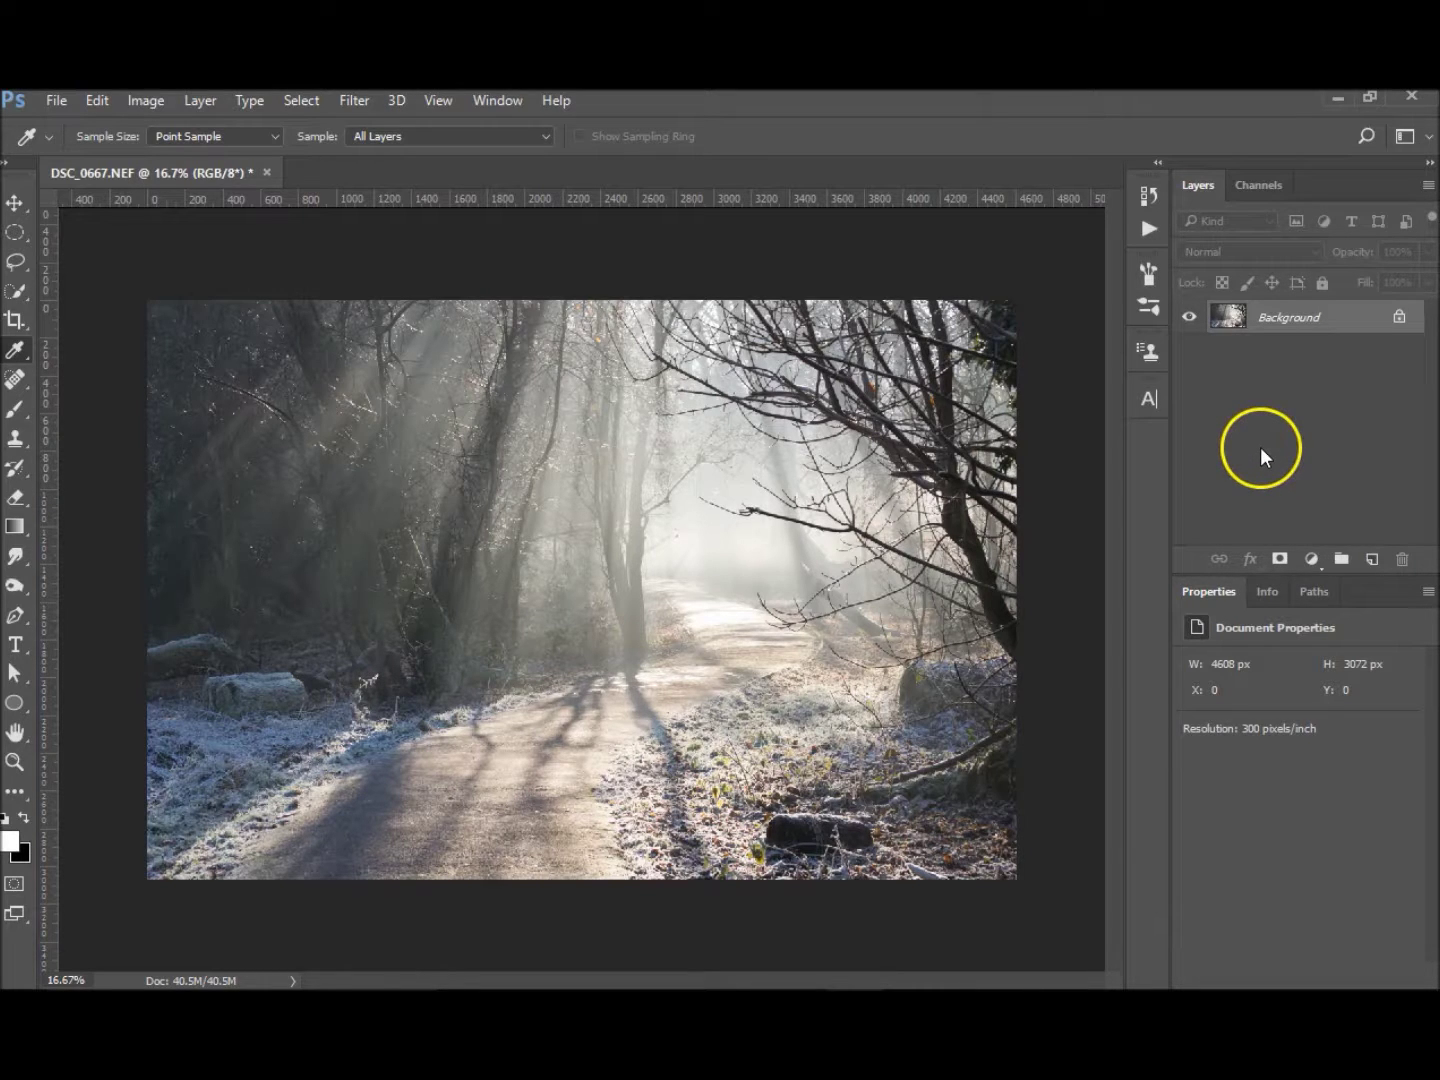
Preview the photo with a Threshold adjustment raised to level 255
click(144, 103)
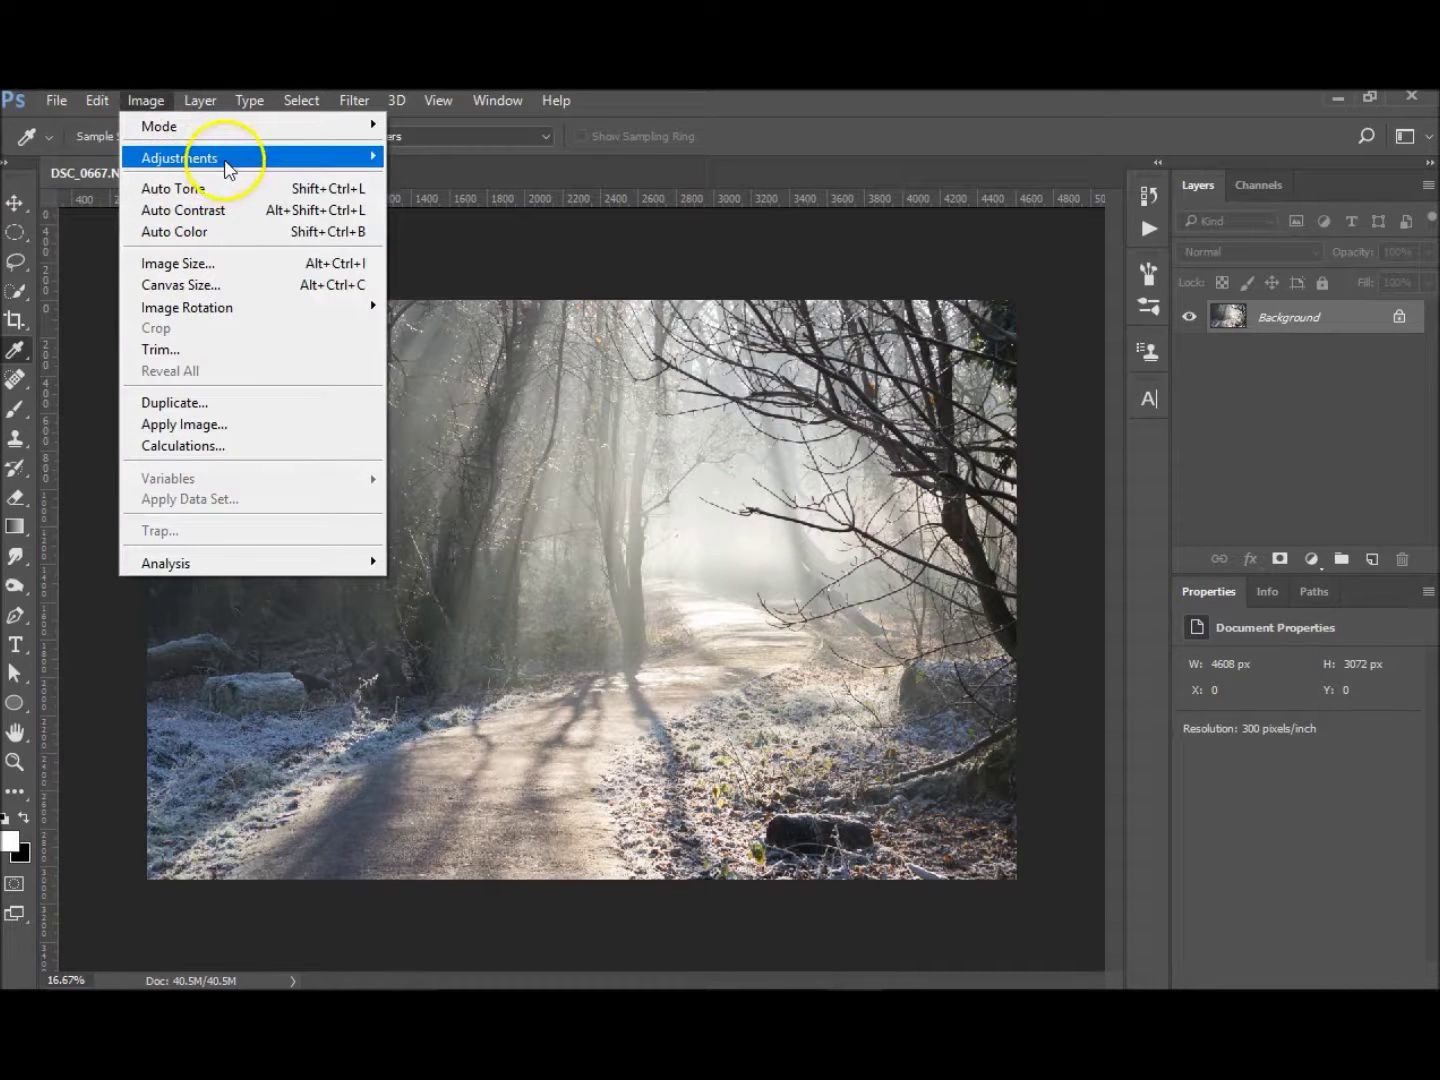
mouse_move(229, 166)
click(432, 457)
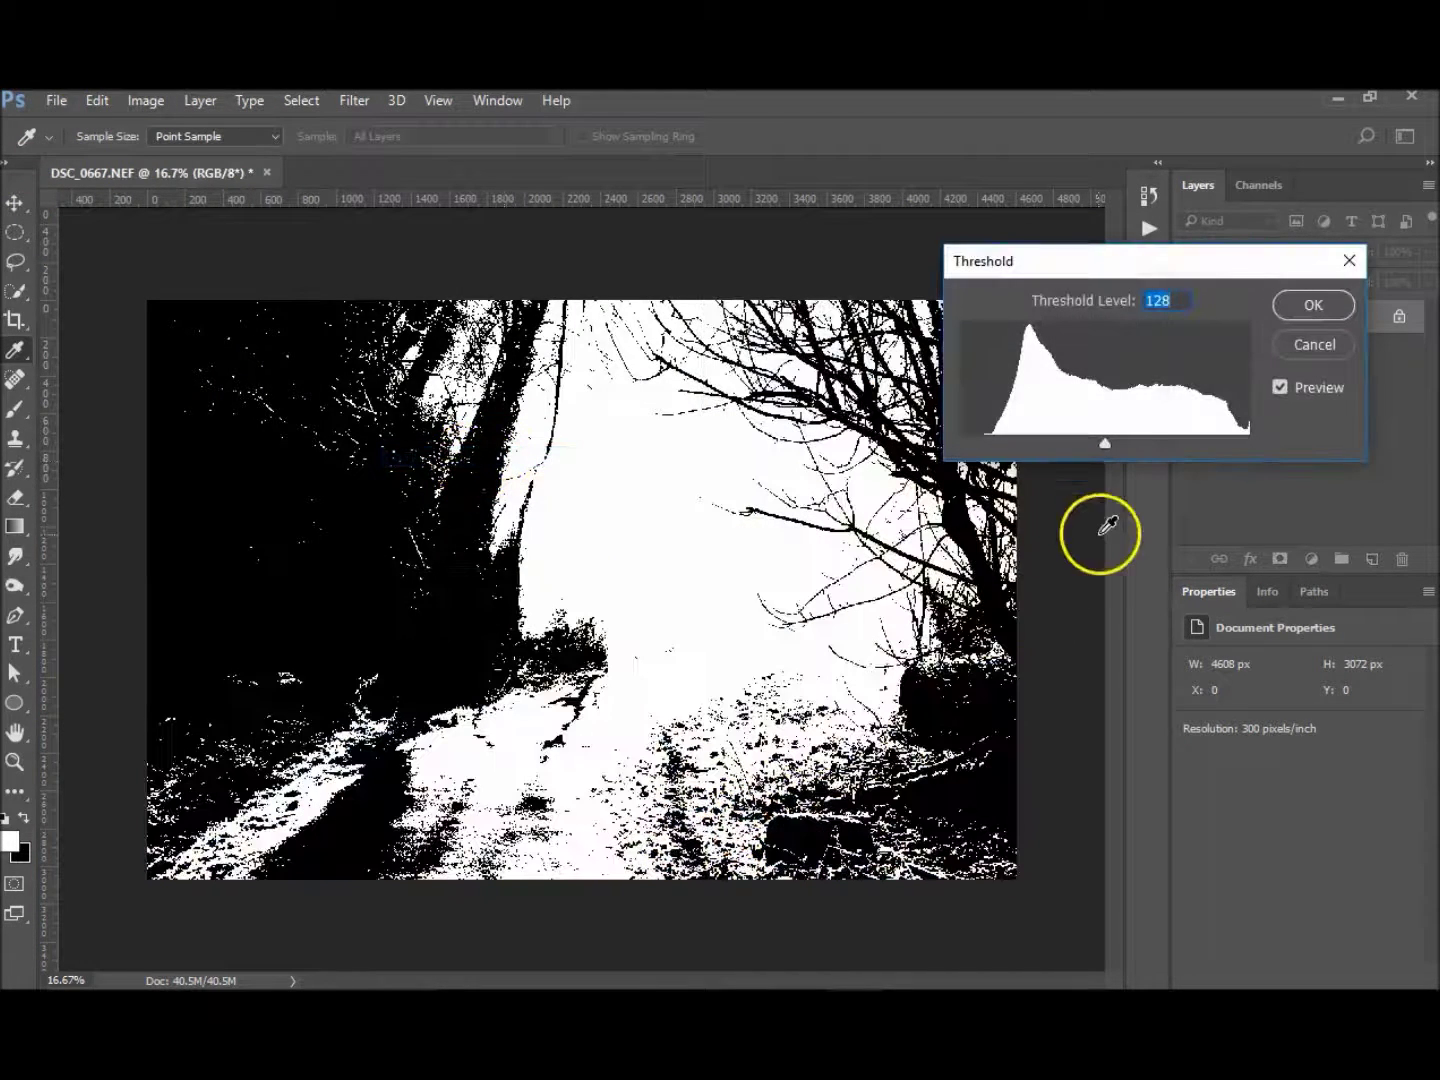
drag(1110, 445, 1270, 435)
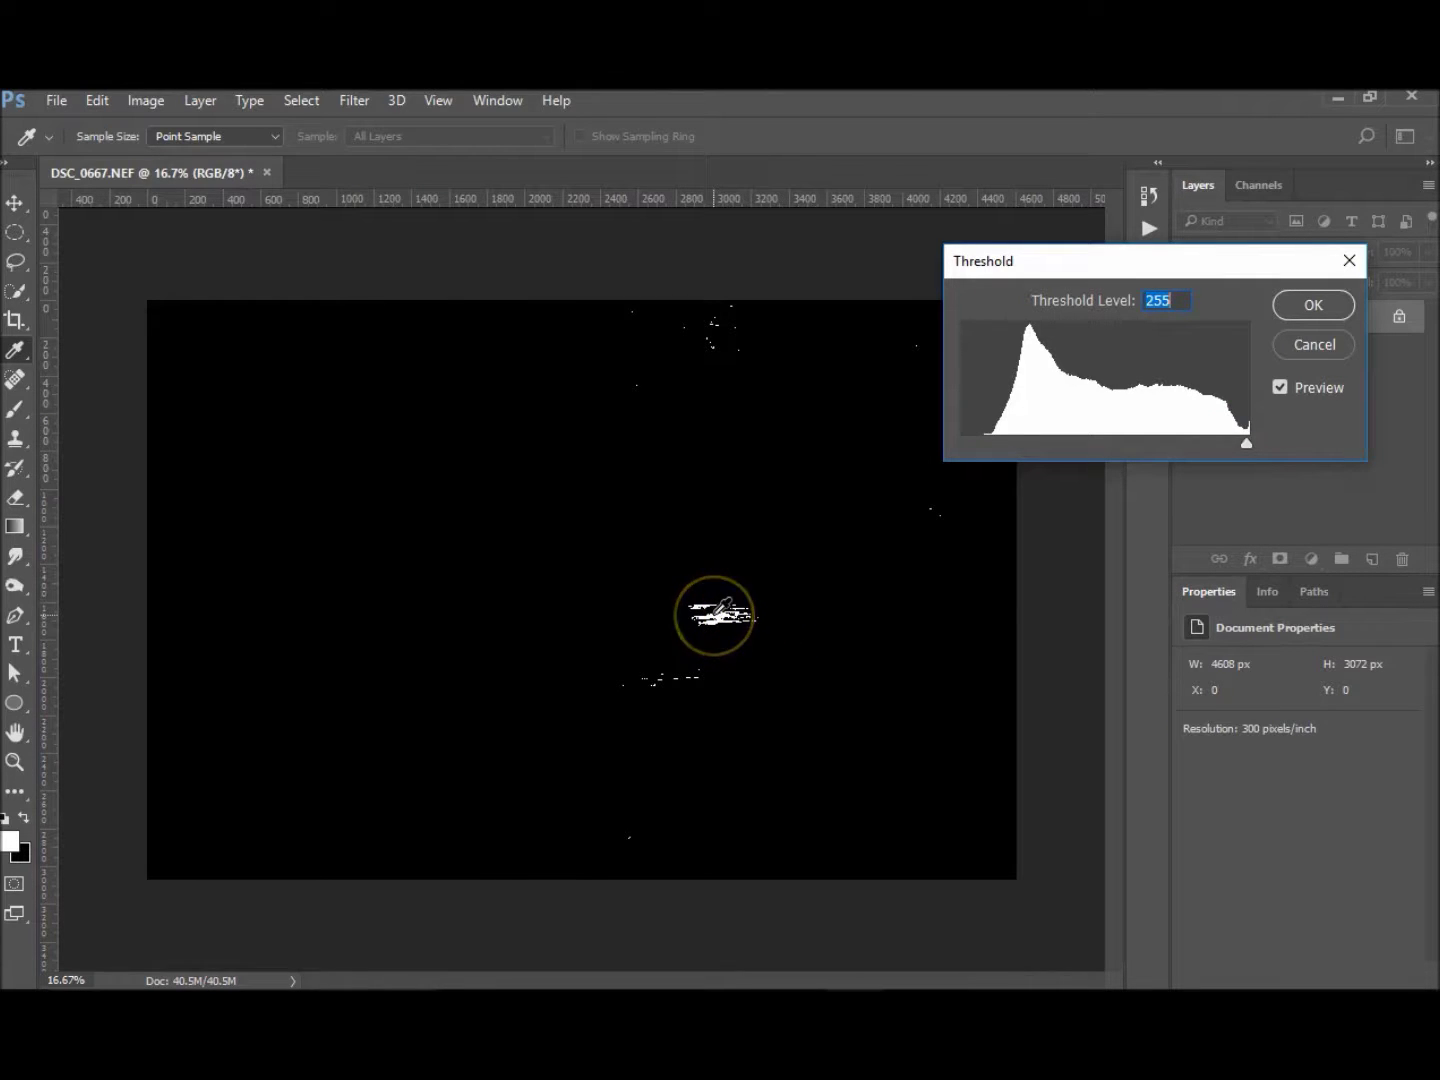
Zoom in and mark the white streaks with colour sampler #1, replacing a misplaced one
scroll(718, 610, up, 2)
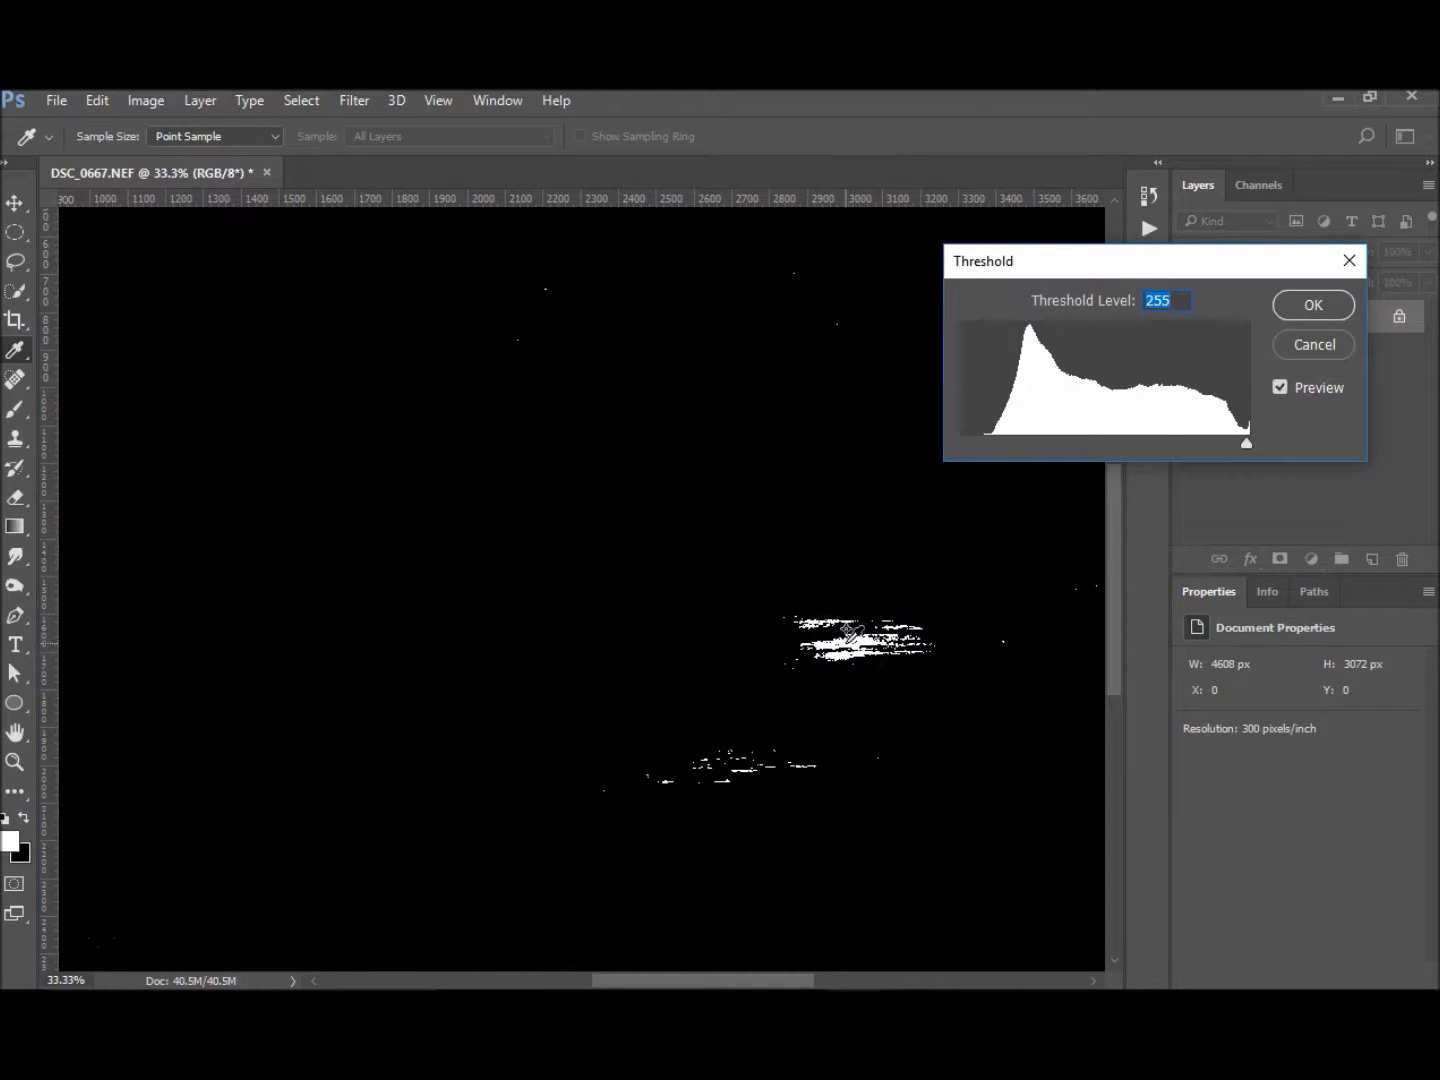
shift+click(849, 632)
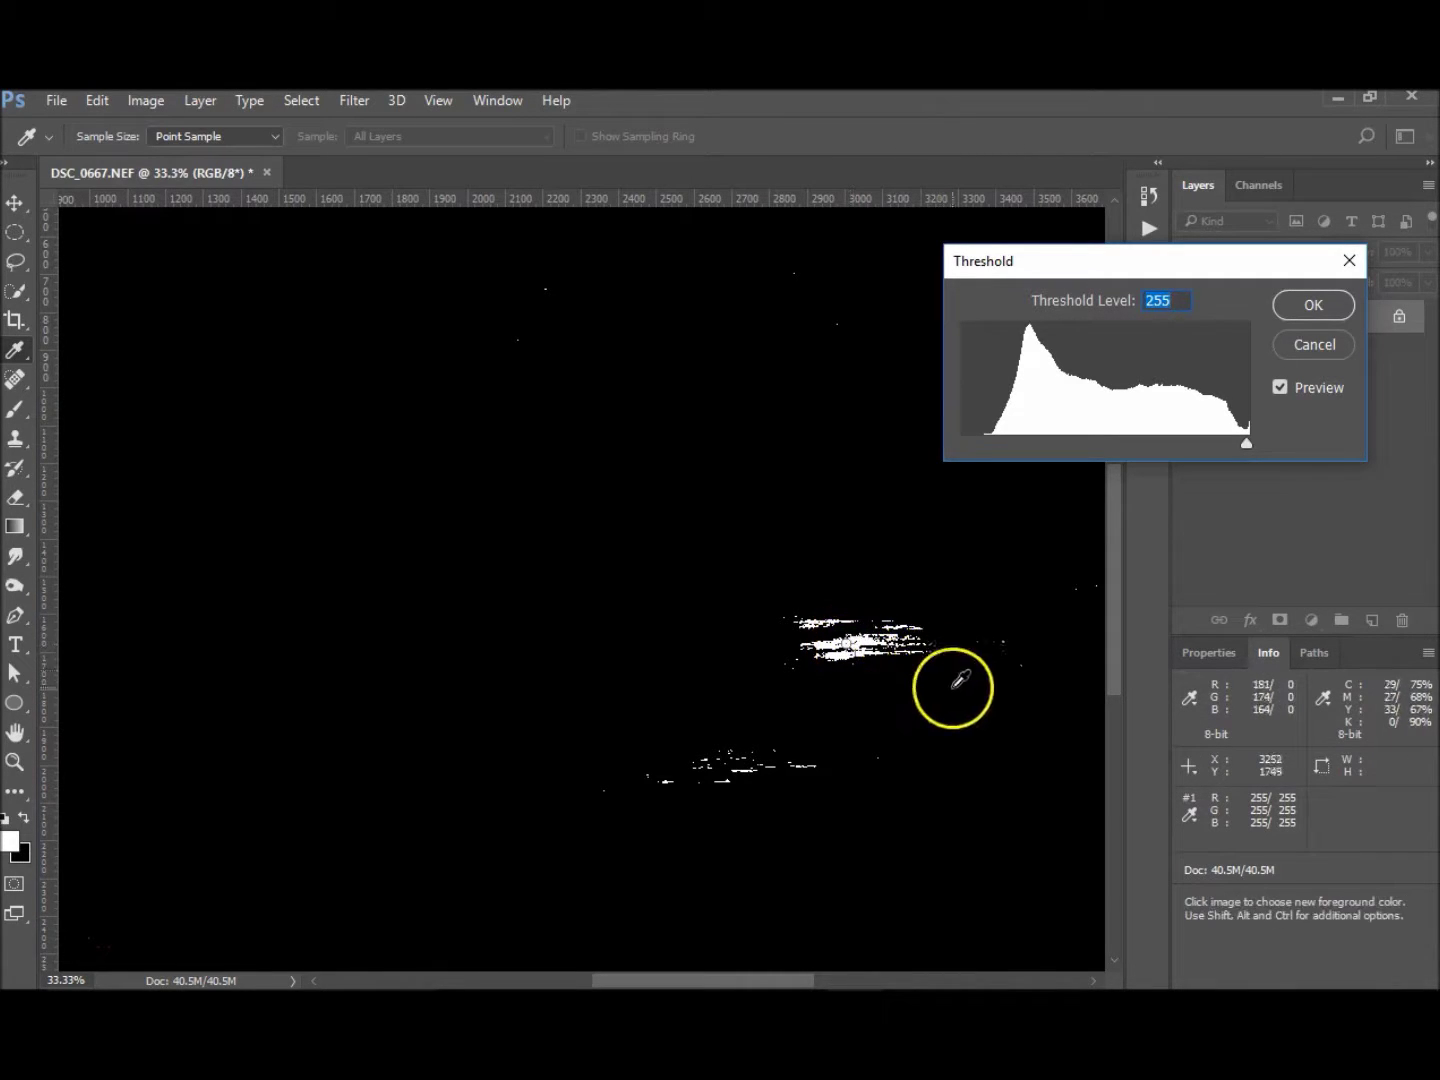
drag(990, 685, 527, 628)
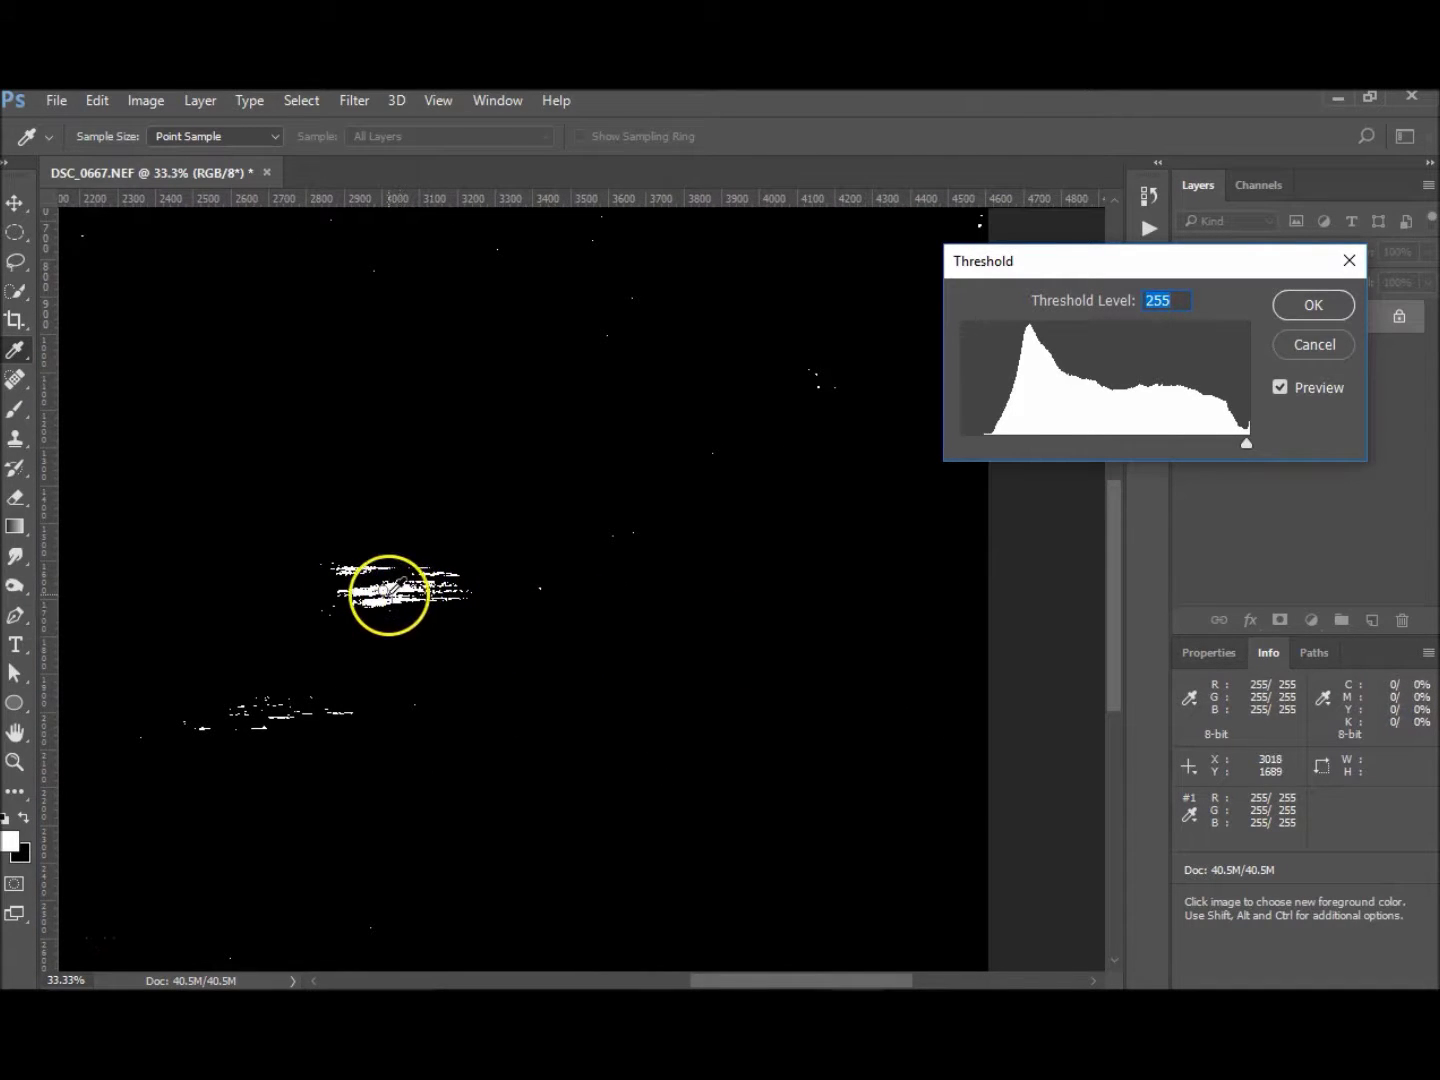
drag(390, 599, 1038, 606)
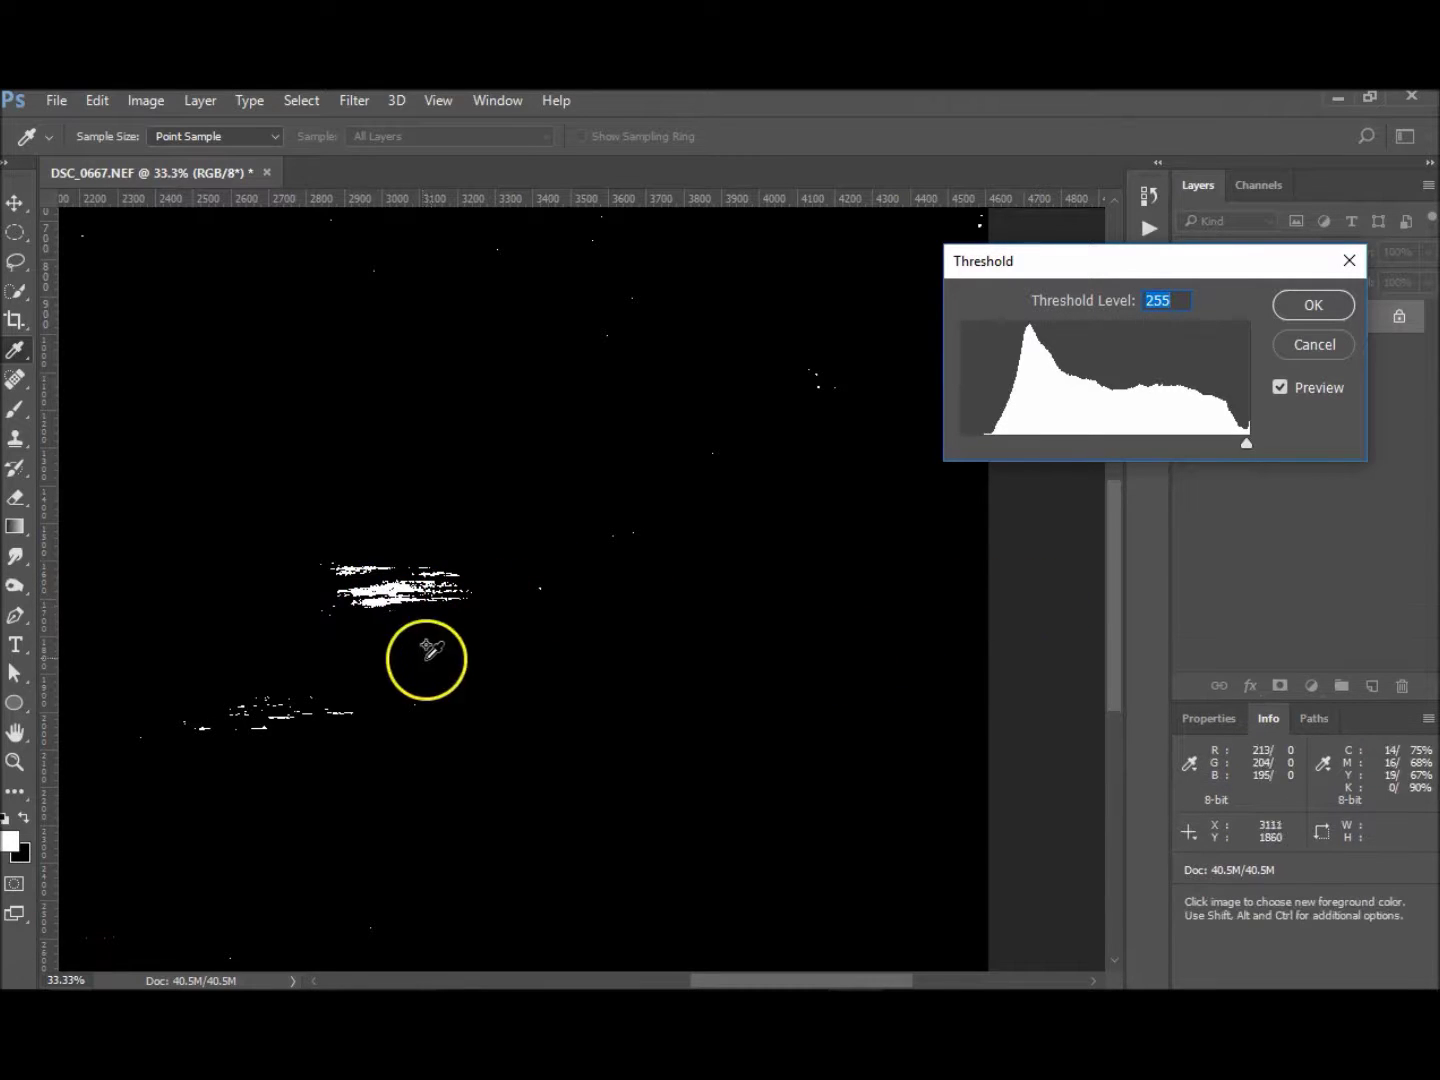
shift+click(383, 590)
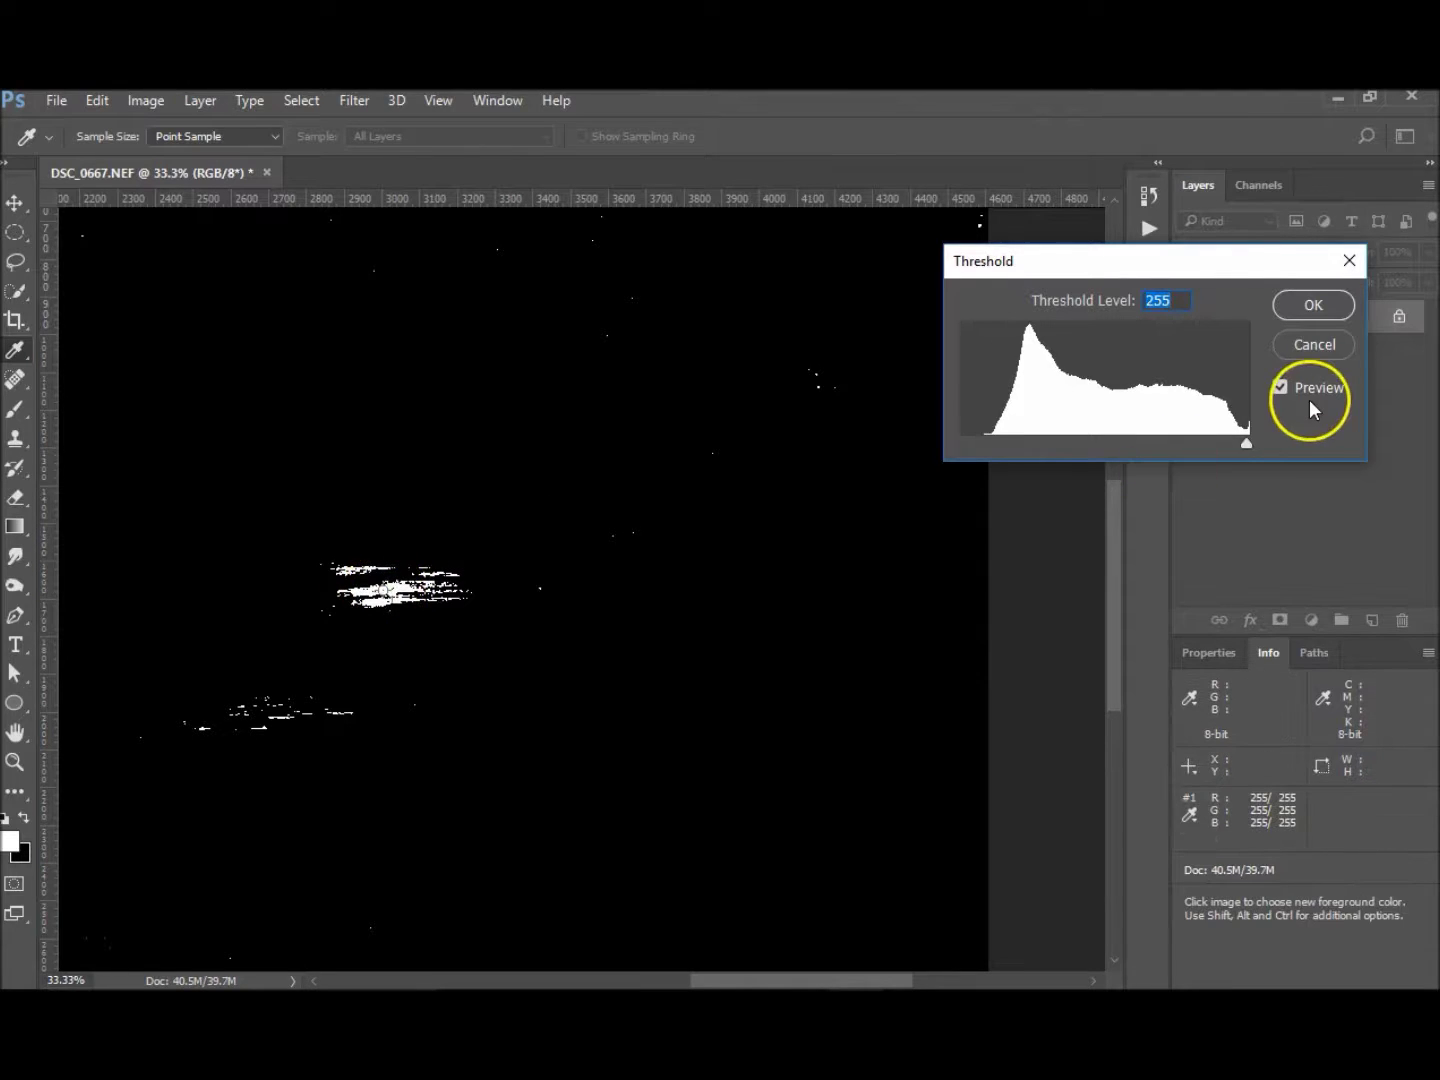
key(ctrl+0)
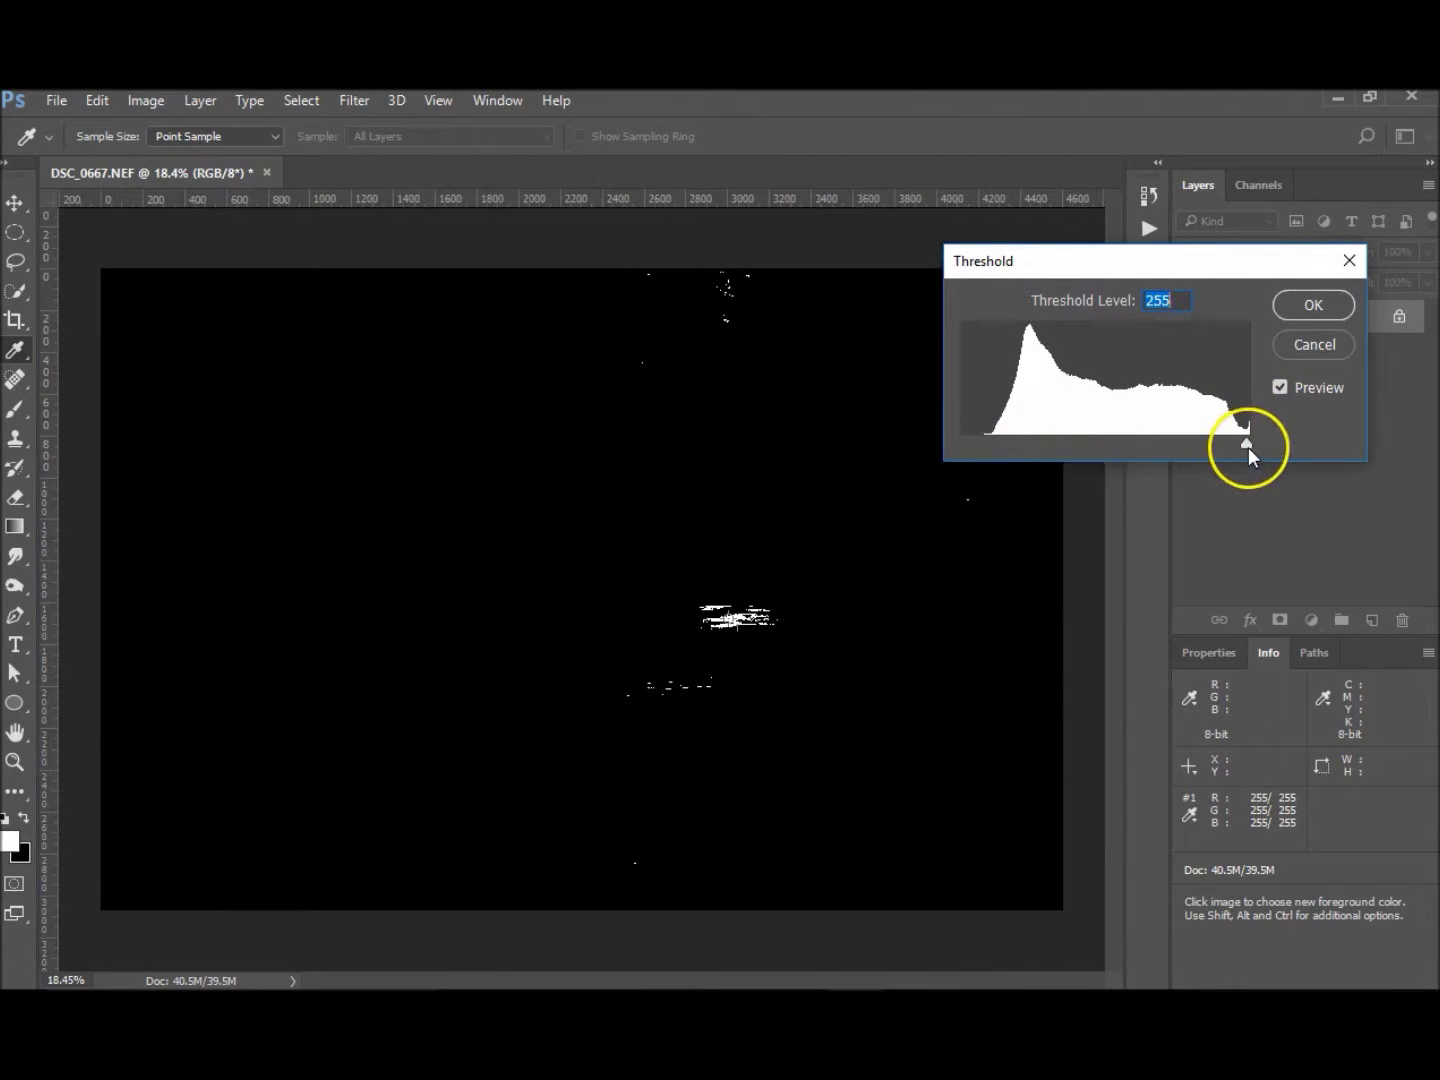
Lower Threshold to 30, mark the darkest specks with sampler #2, and cancel the preview
drag(1248, 446, 996, 445)
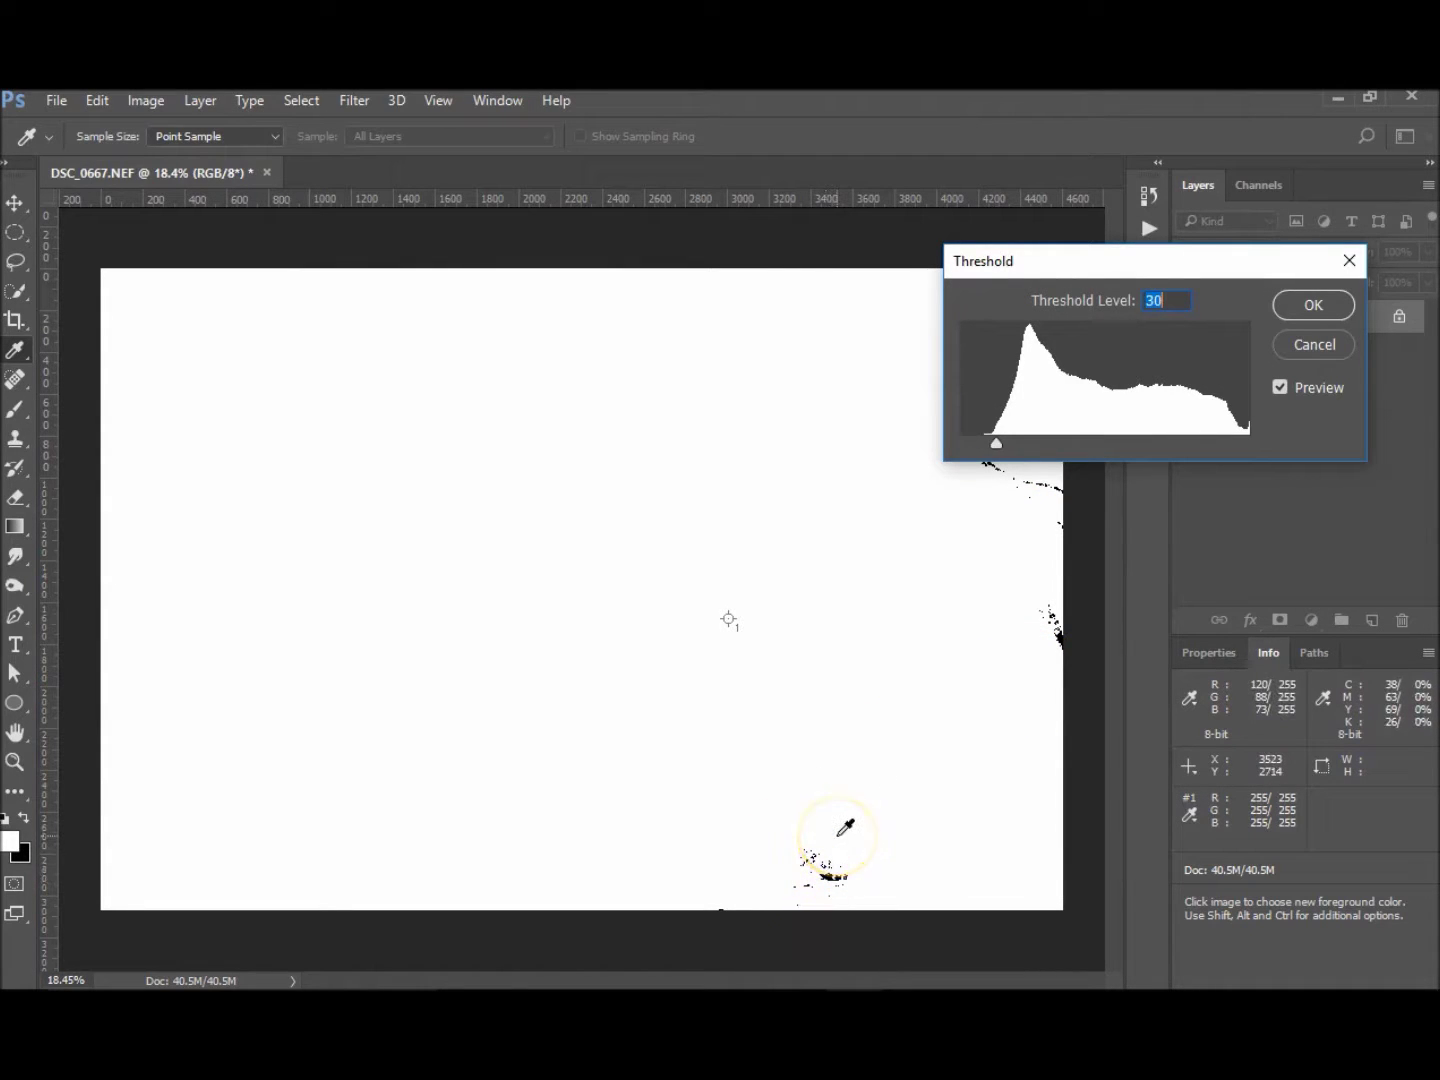
key(ctrl+plus)
key(ctrl+plus)
drag(900, 838, 746, 415)
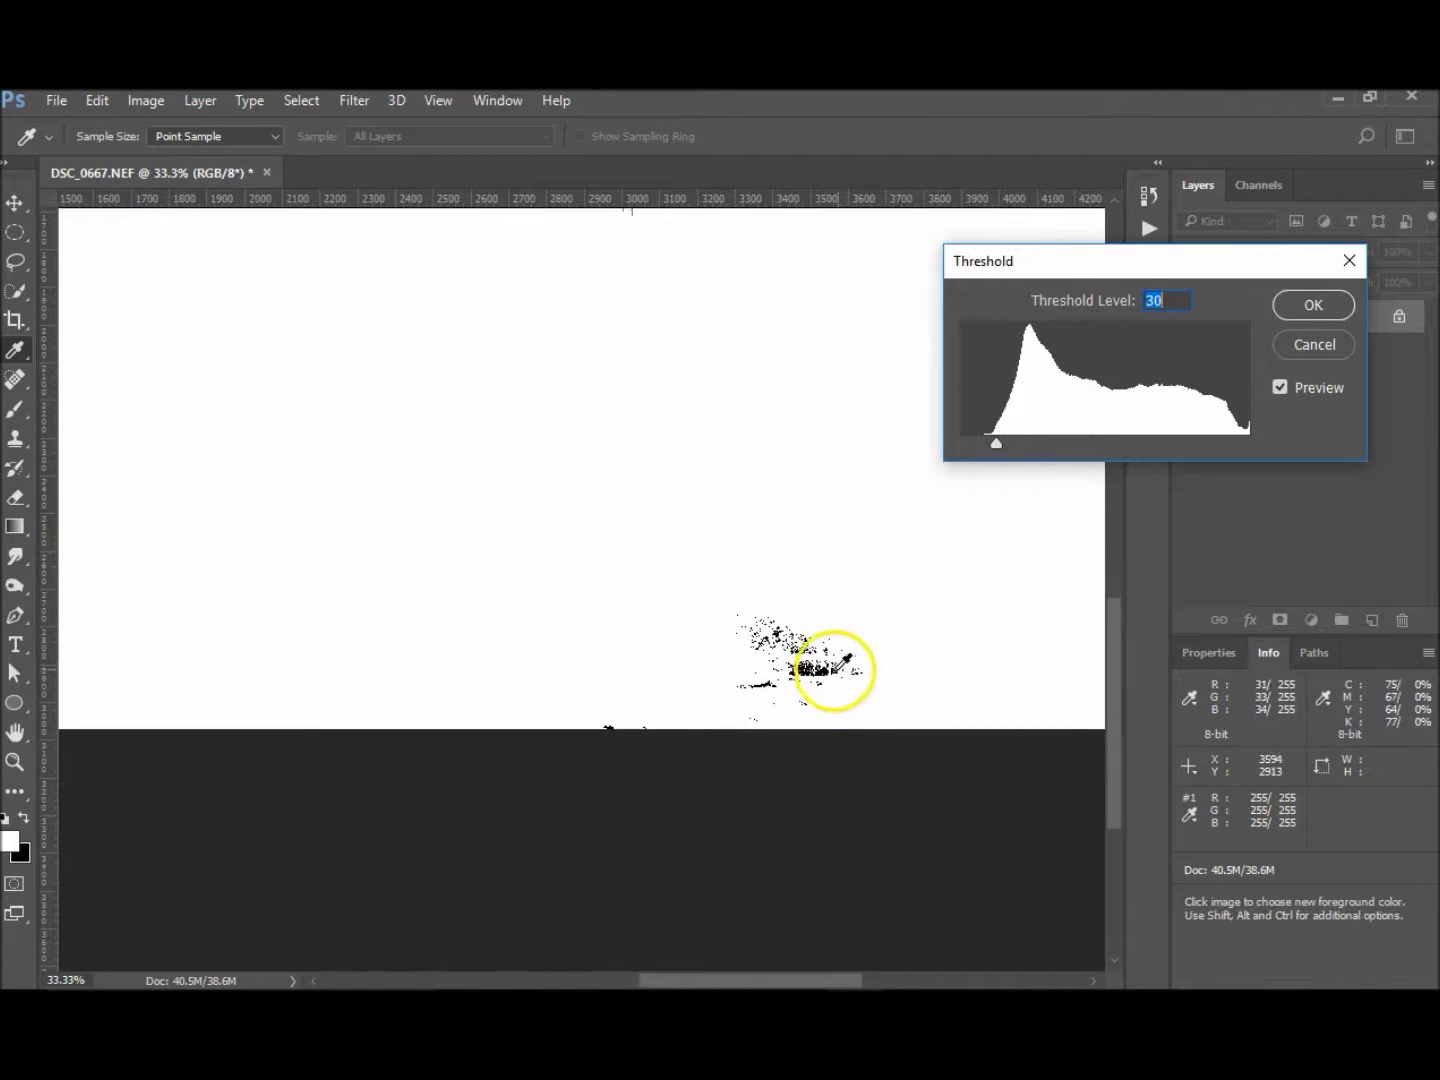
drag(836, 668, 827, 667)
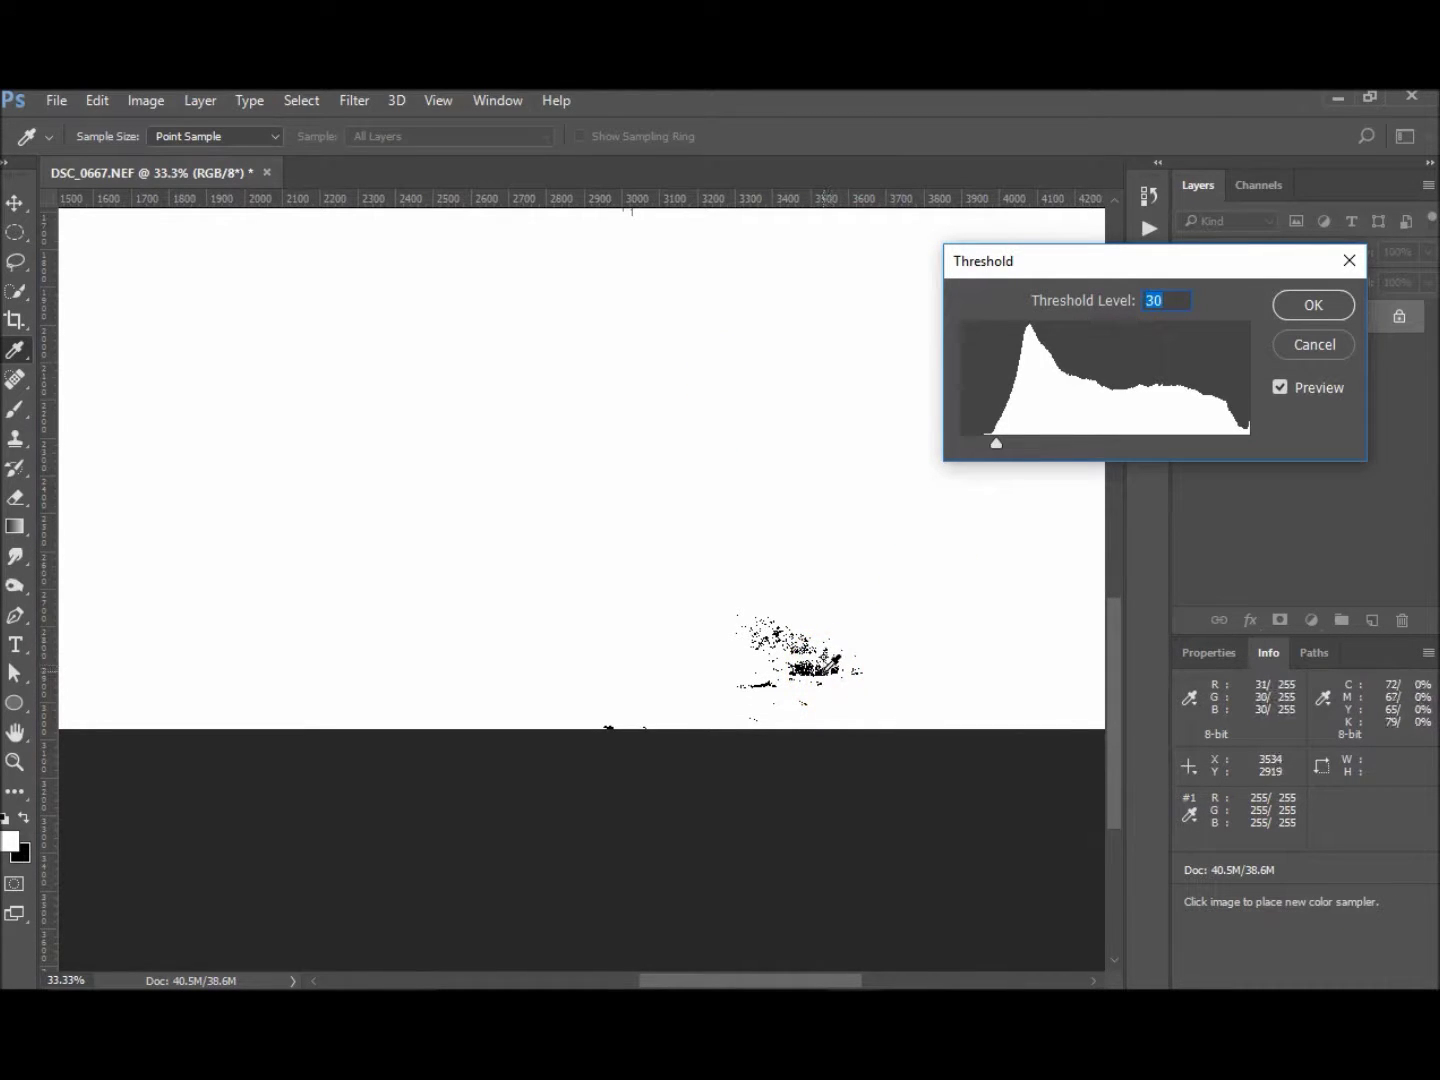
click(826, 671)
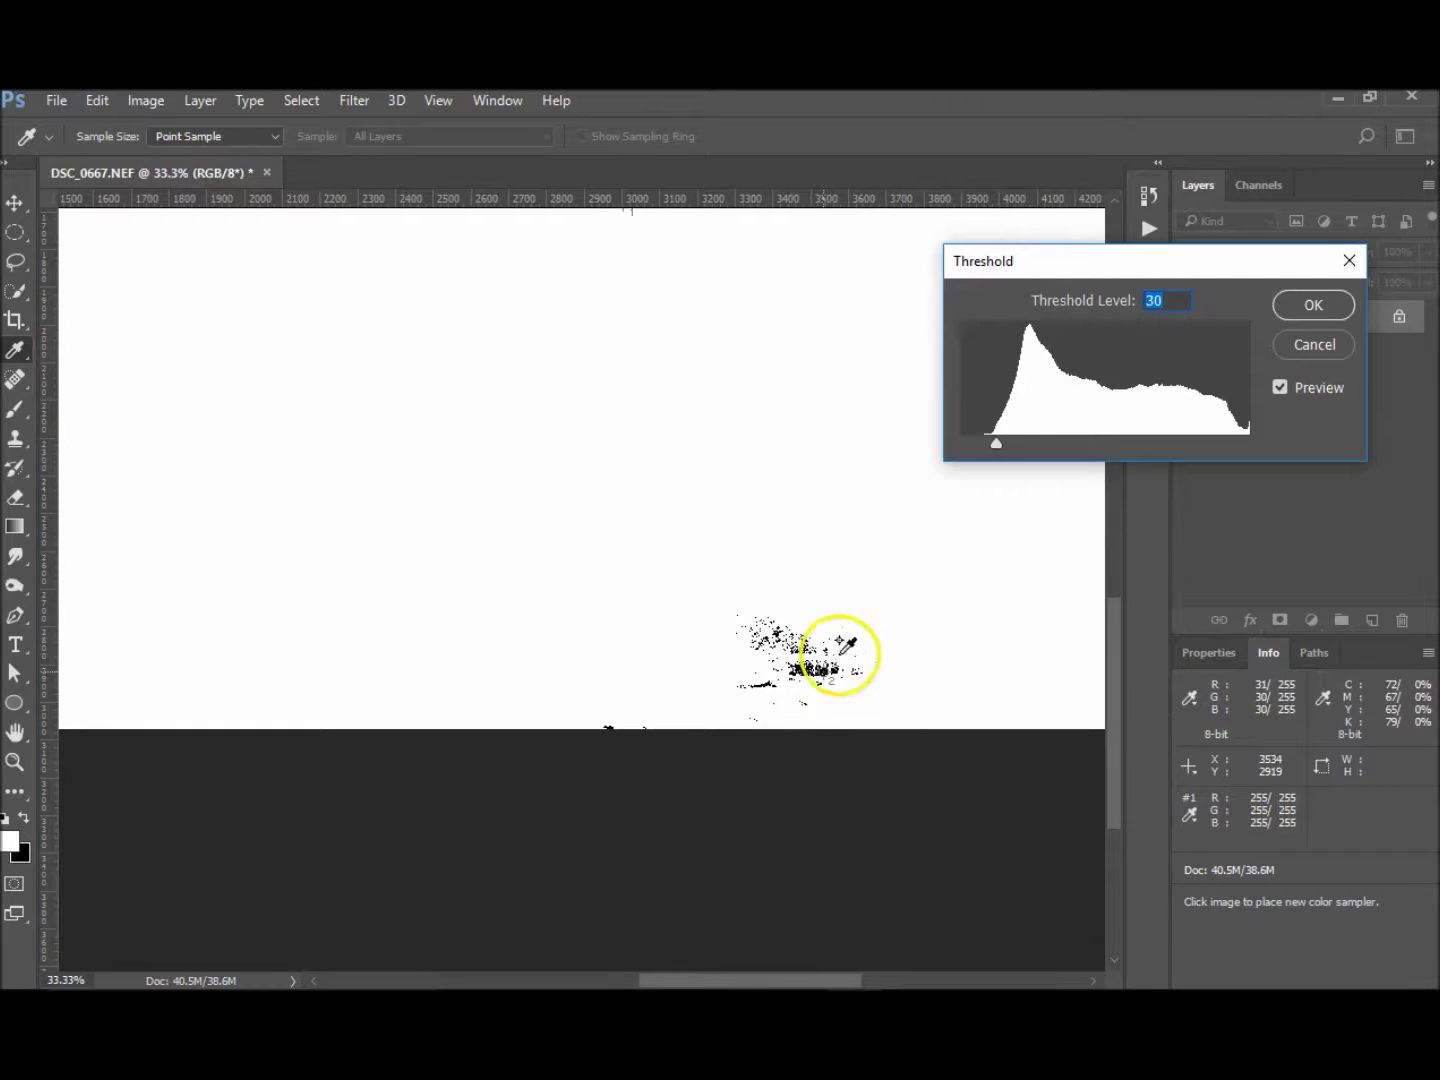
click(1316, 347)
Fit the image to the window and create a new empty layer
key(ctrl+0)
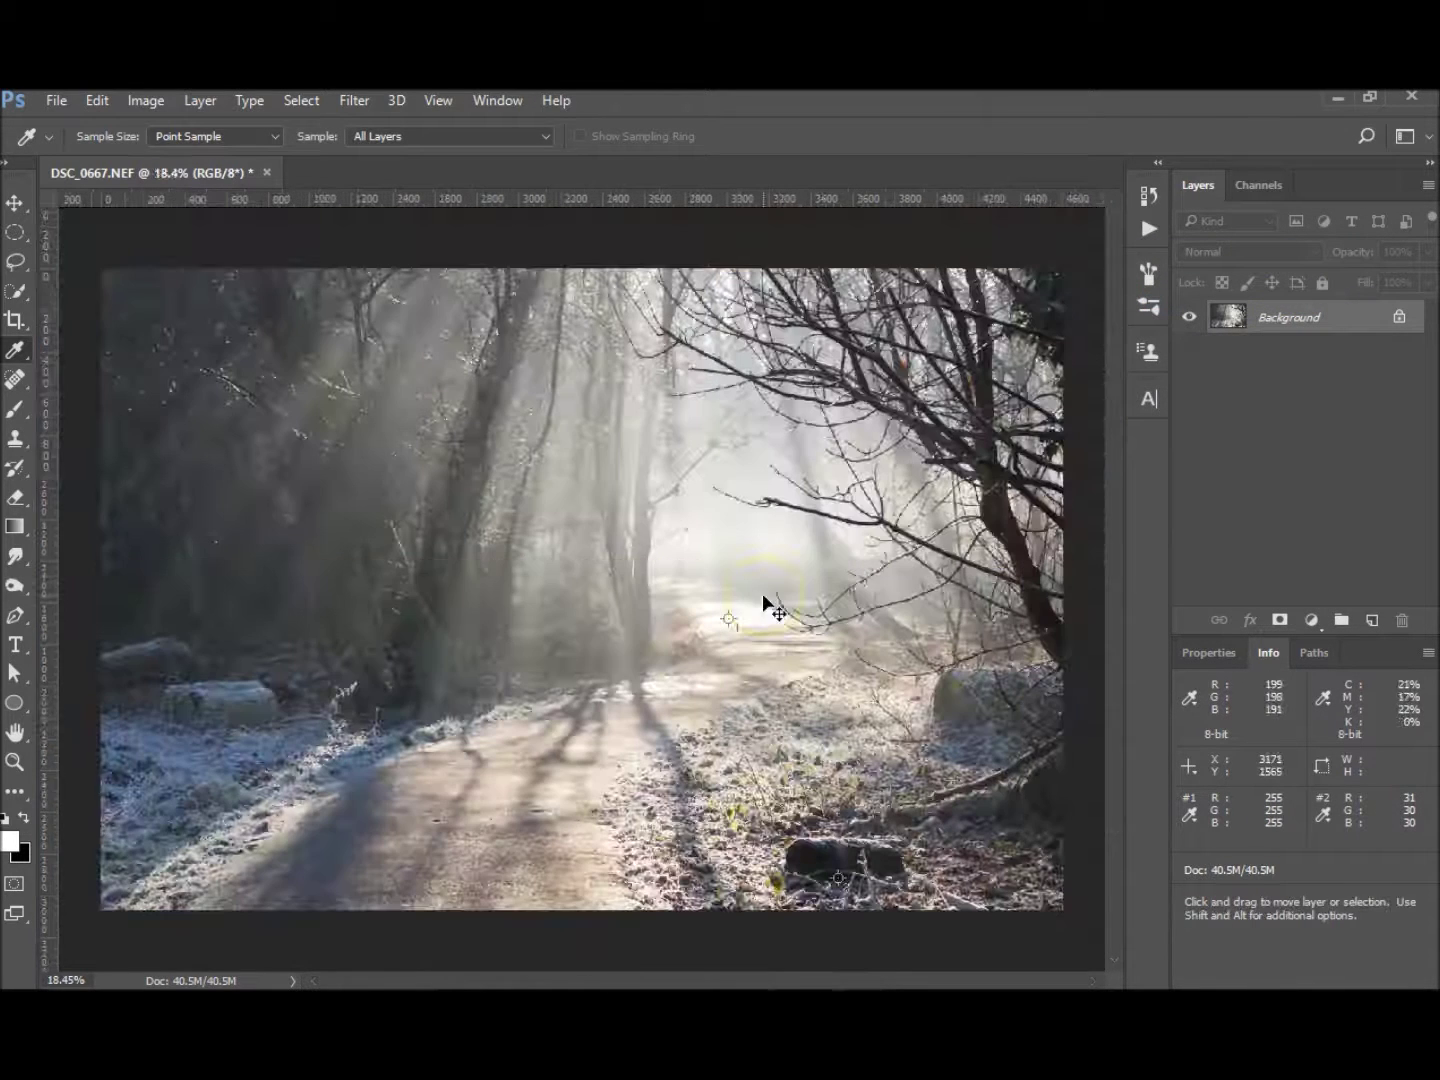
drag(761, 593, 1438, 444)
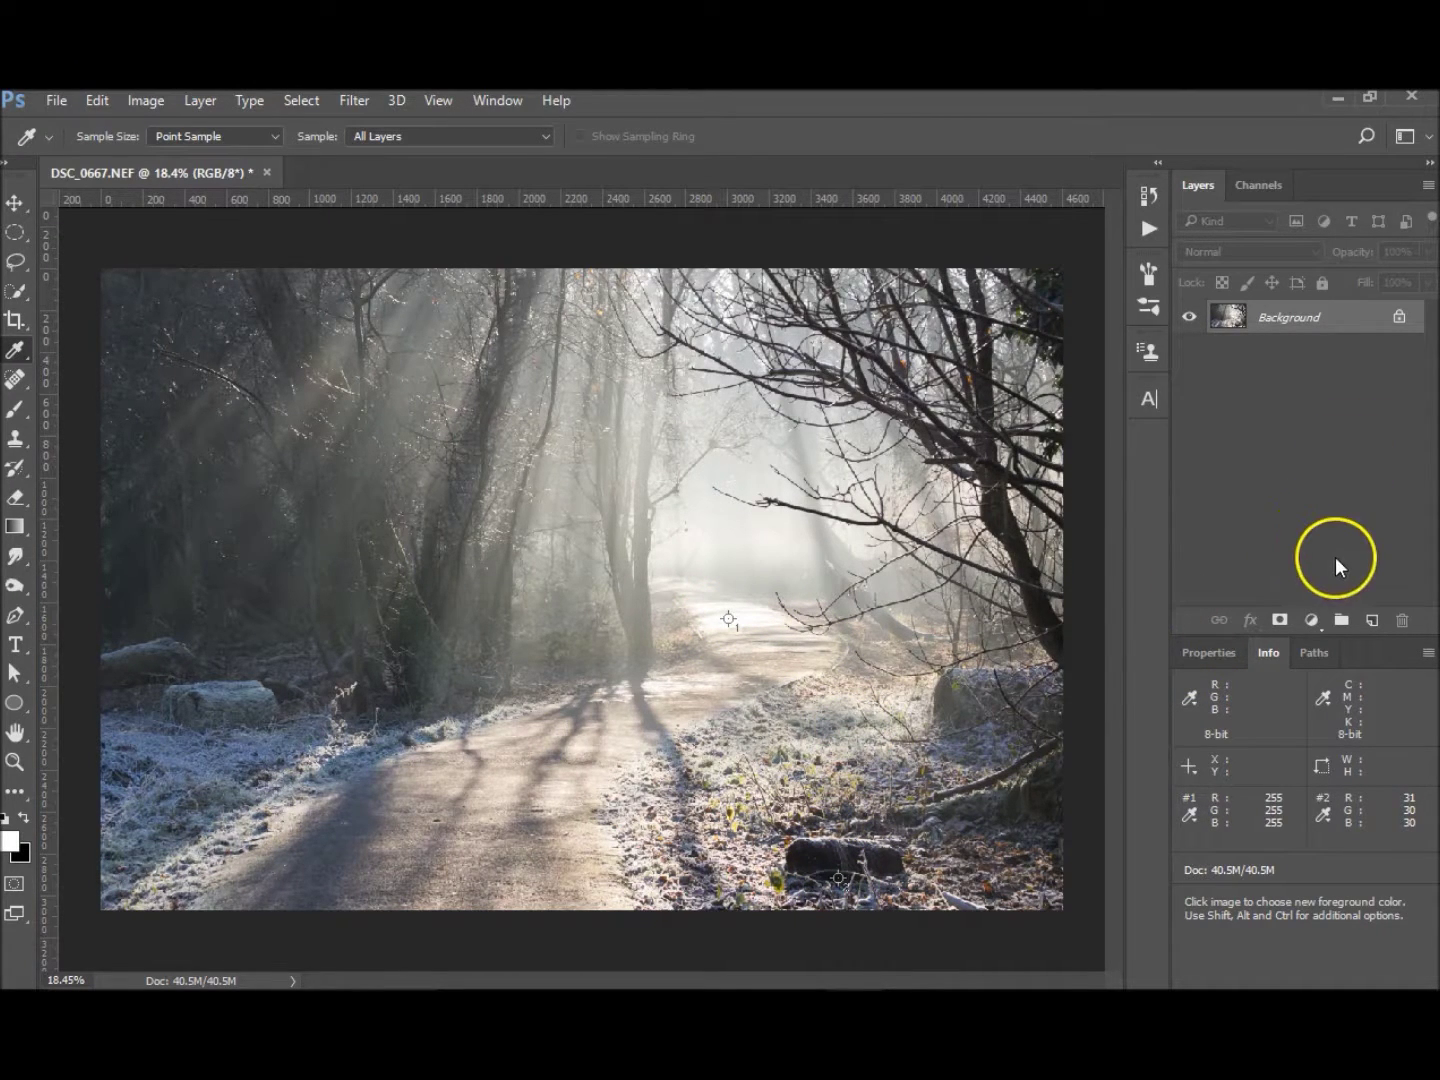
click(1378, 618)
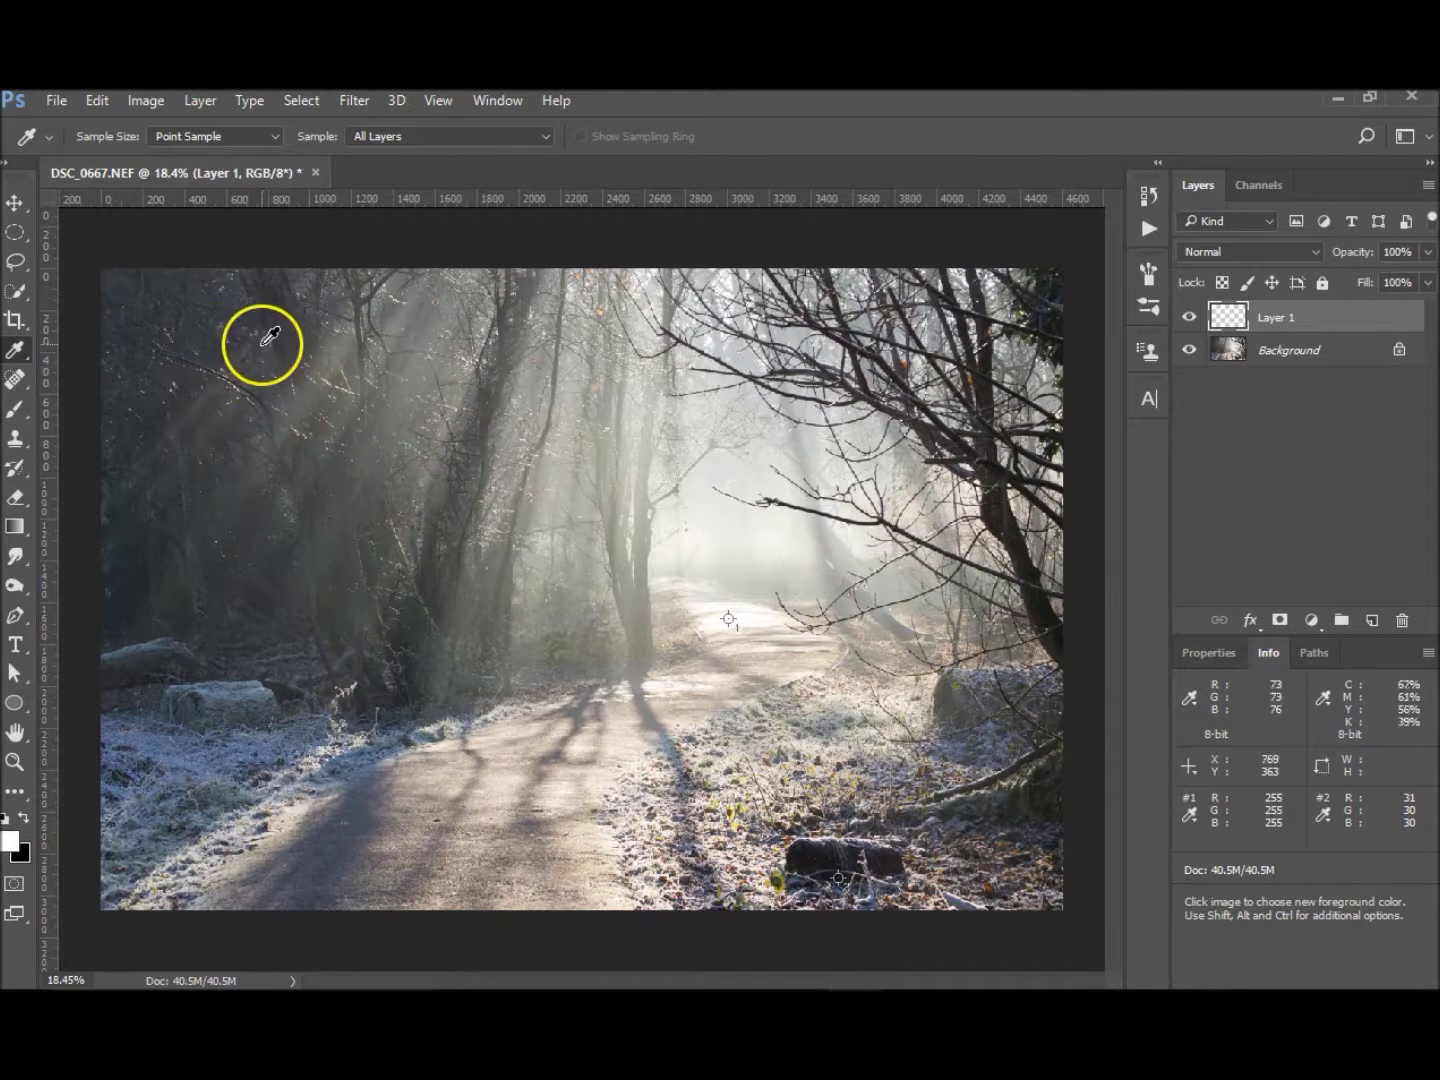
Try a Solid Color fill layer with brightness 50%, then close the Color Picker without applying
click(191, 100)
mouse_move(260, 378)
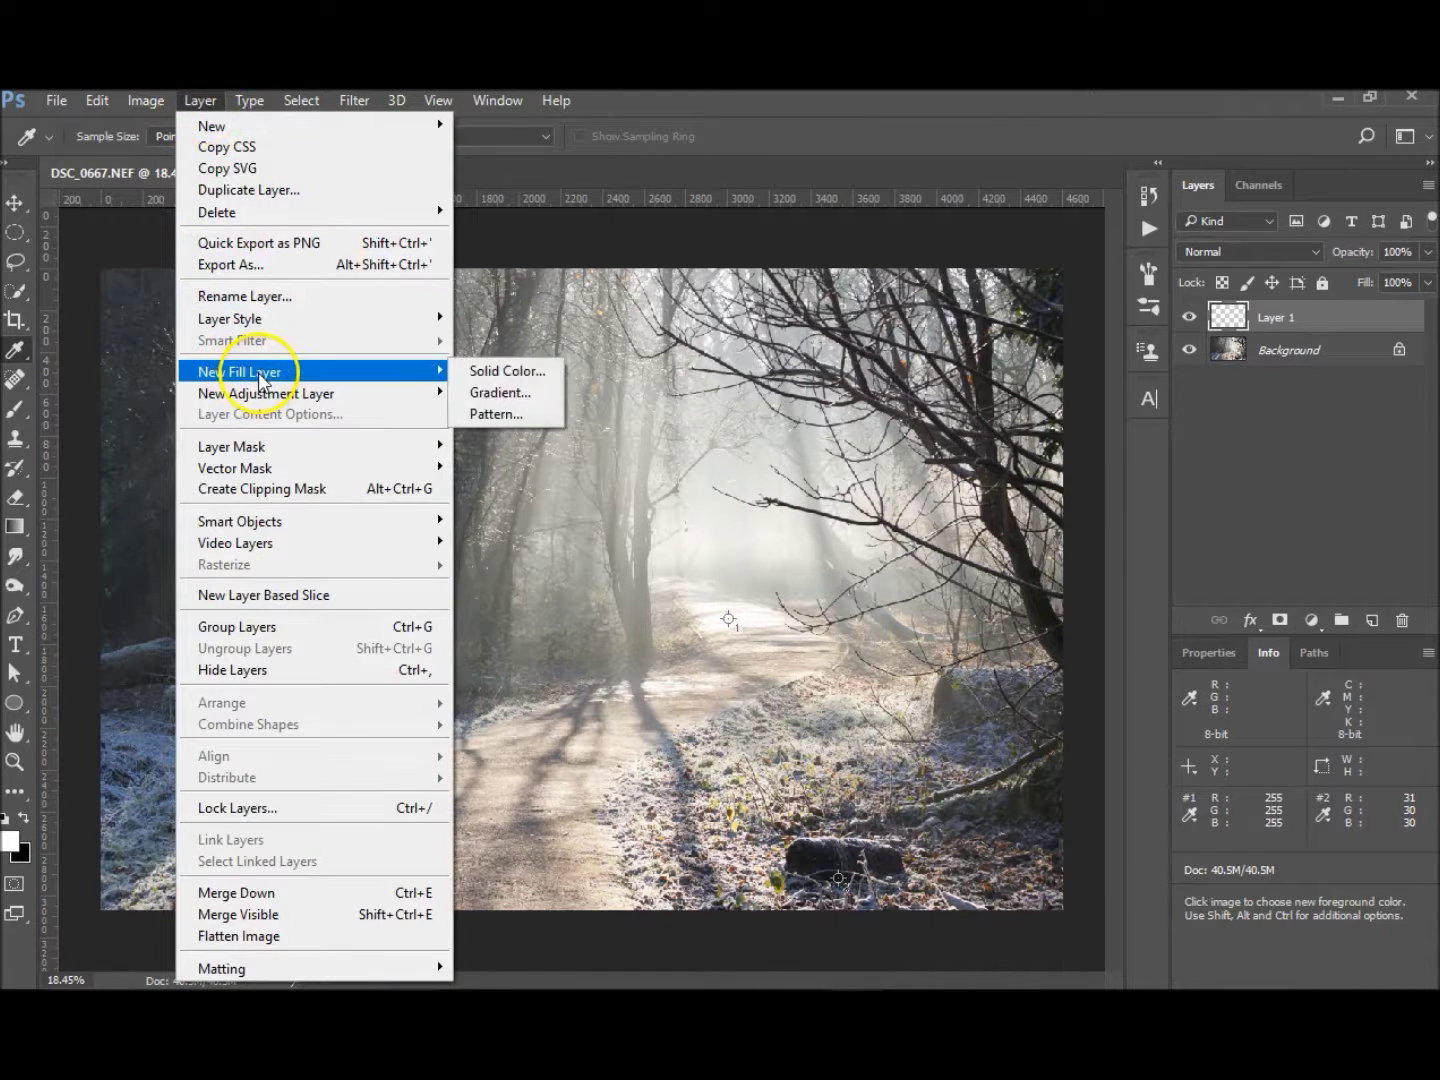
click(509, 372)
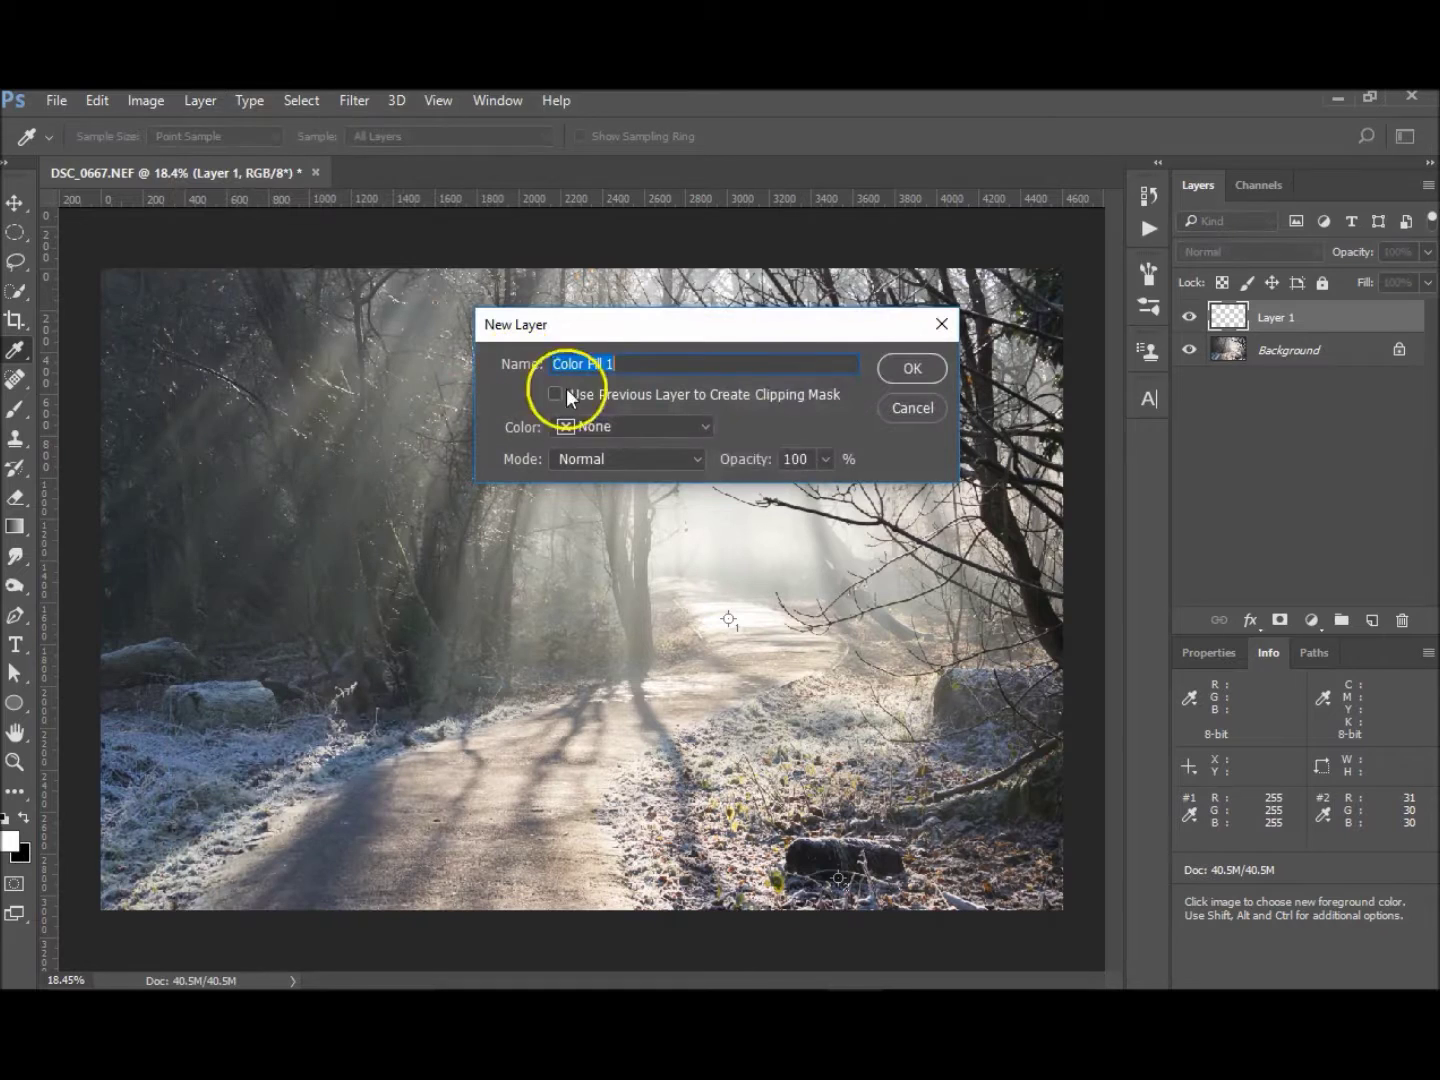
click(909, 371)
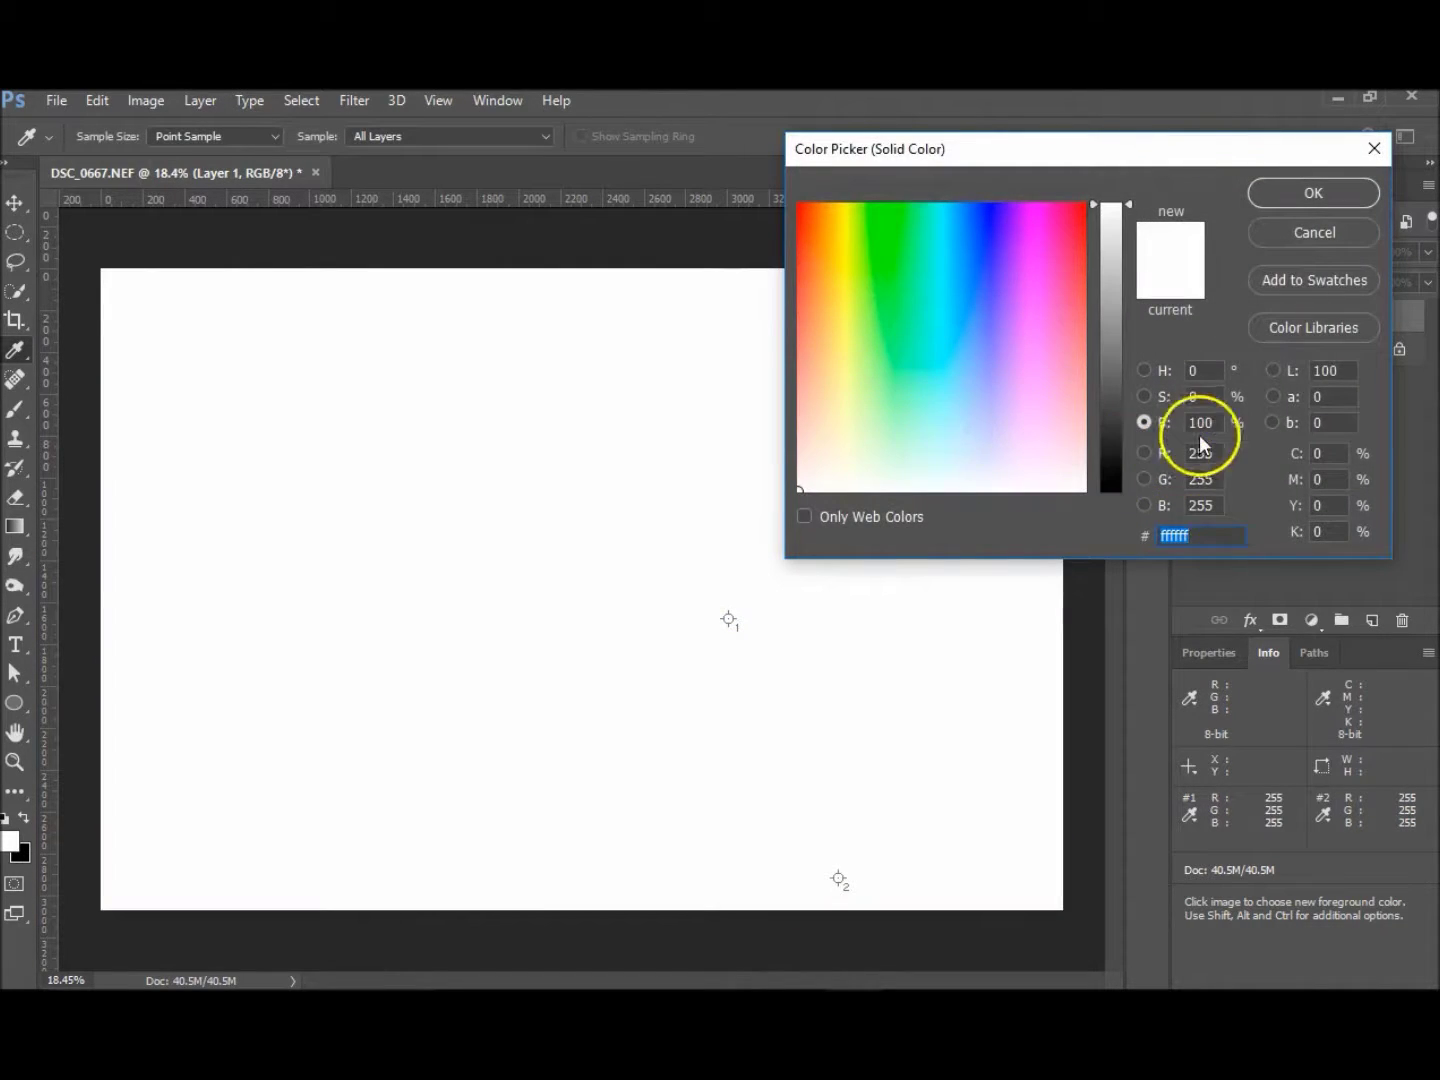
drag(1215, 423, 1176, 427)
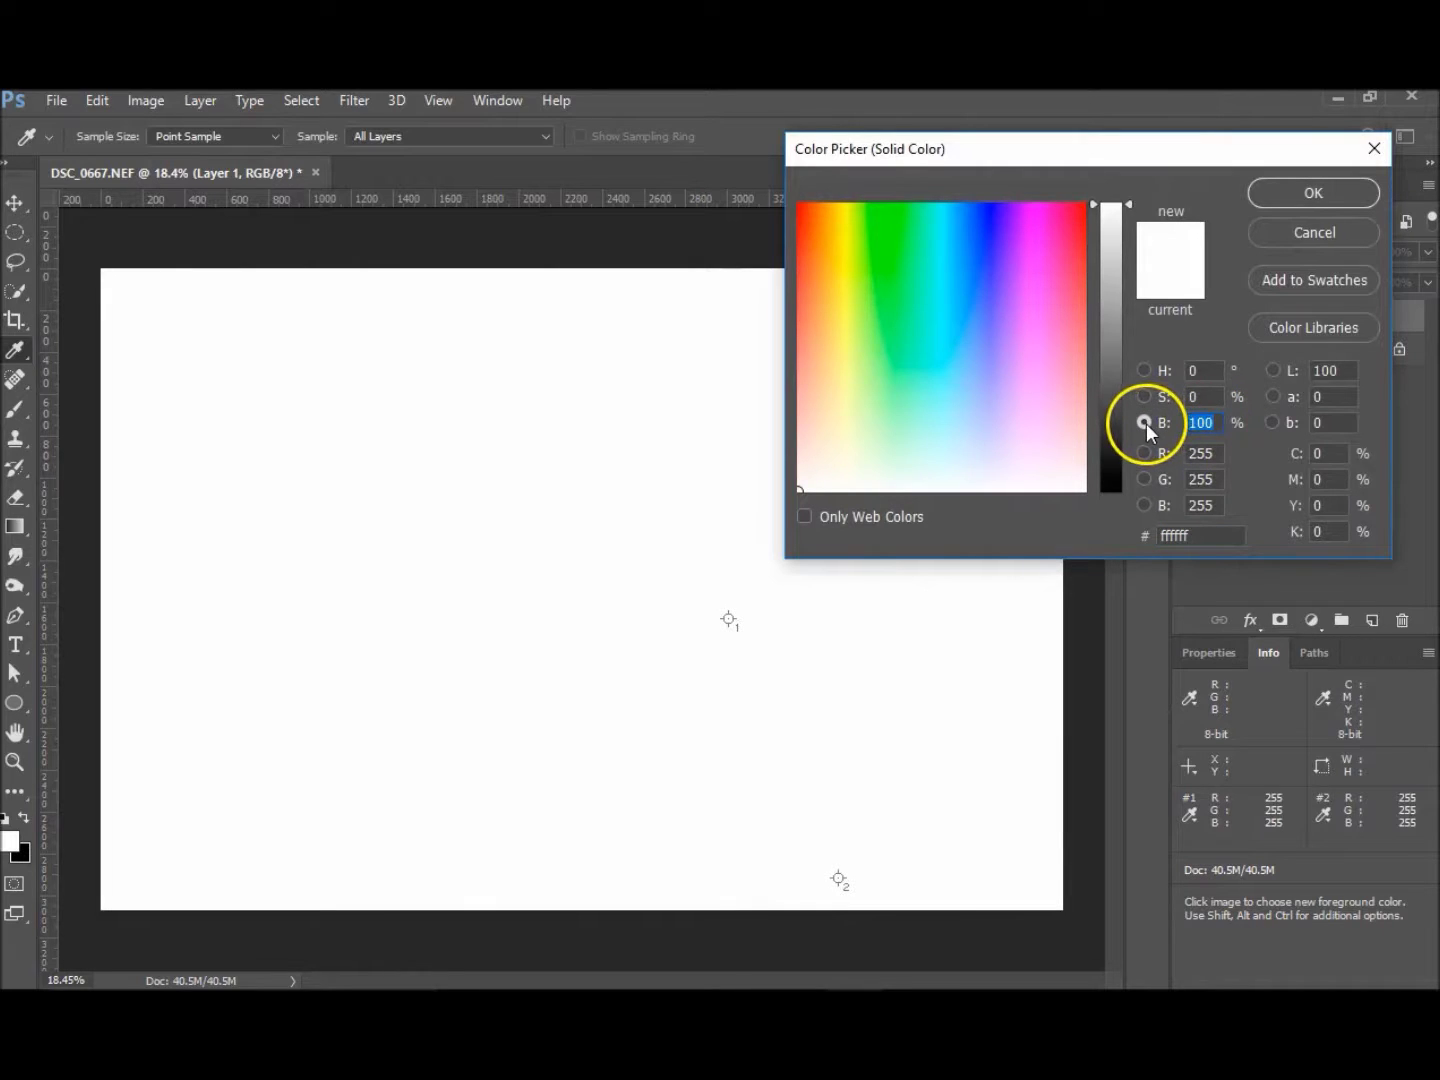
text(50)
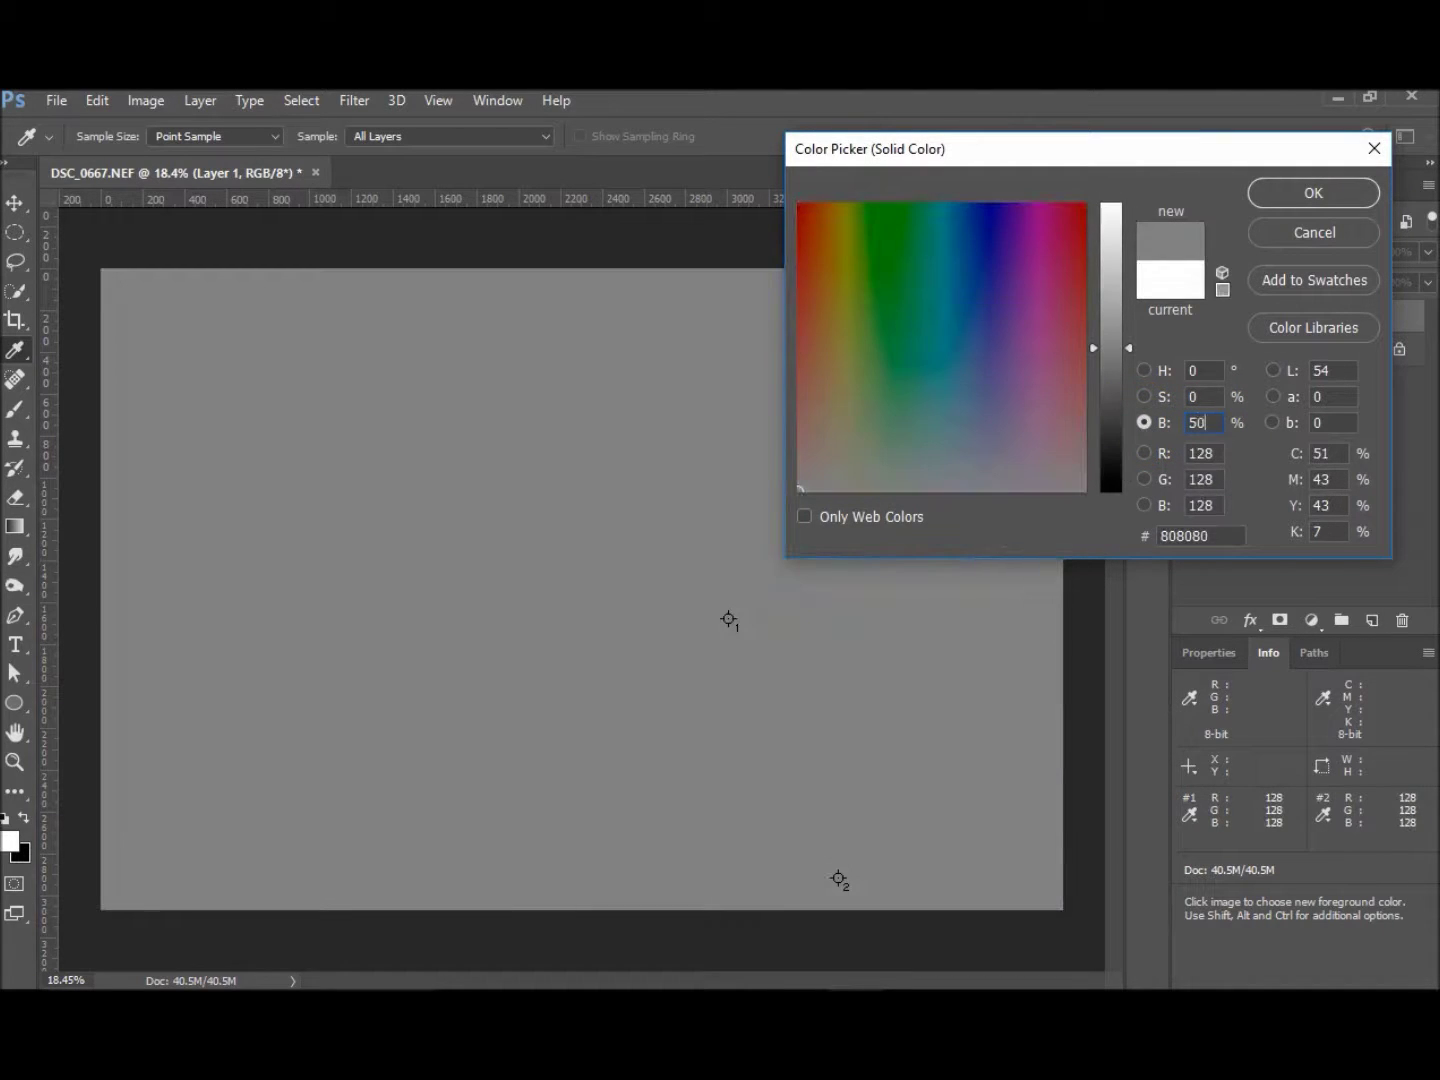
click(1315, 233)
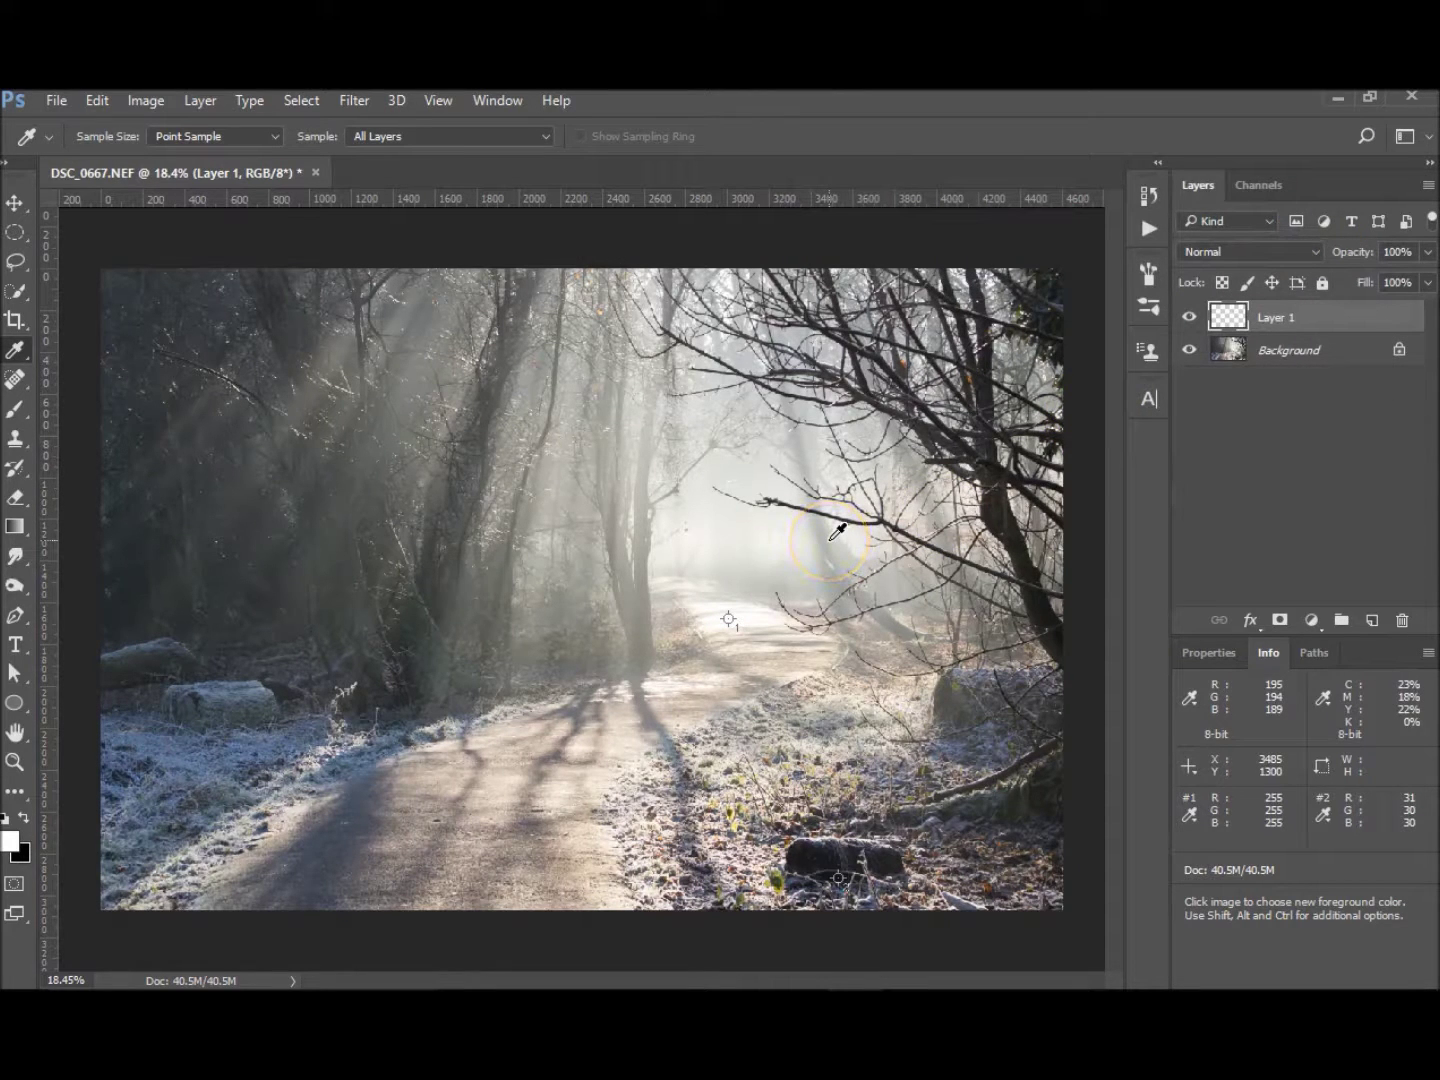
Fill Layer 1 with 50% Gray using the Fill dialog
key(shift+F5)
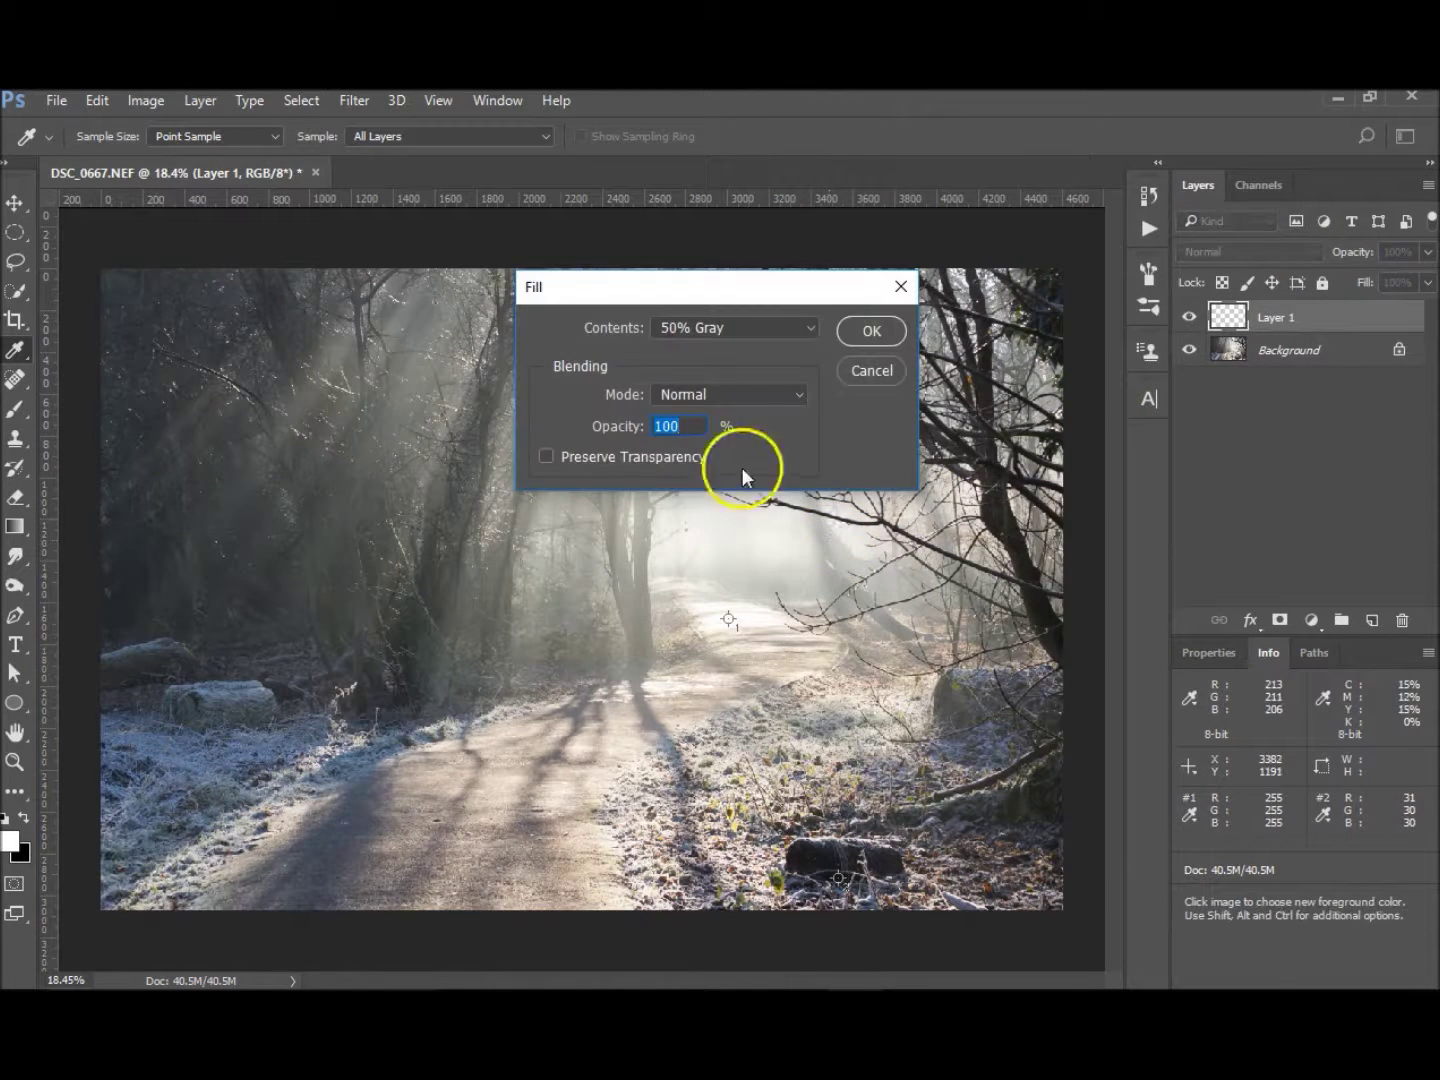
click(803, 322)
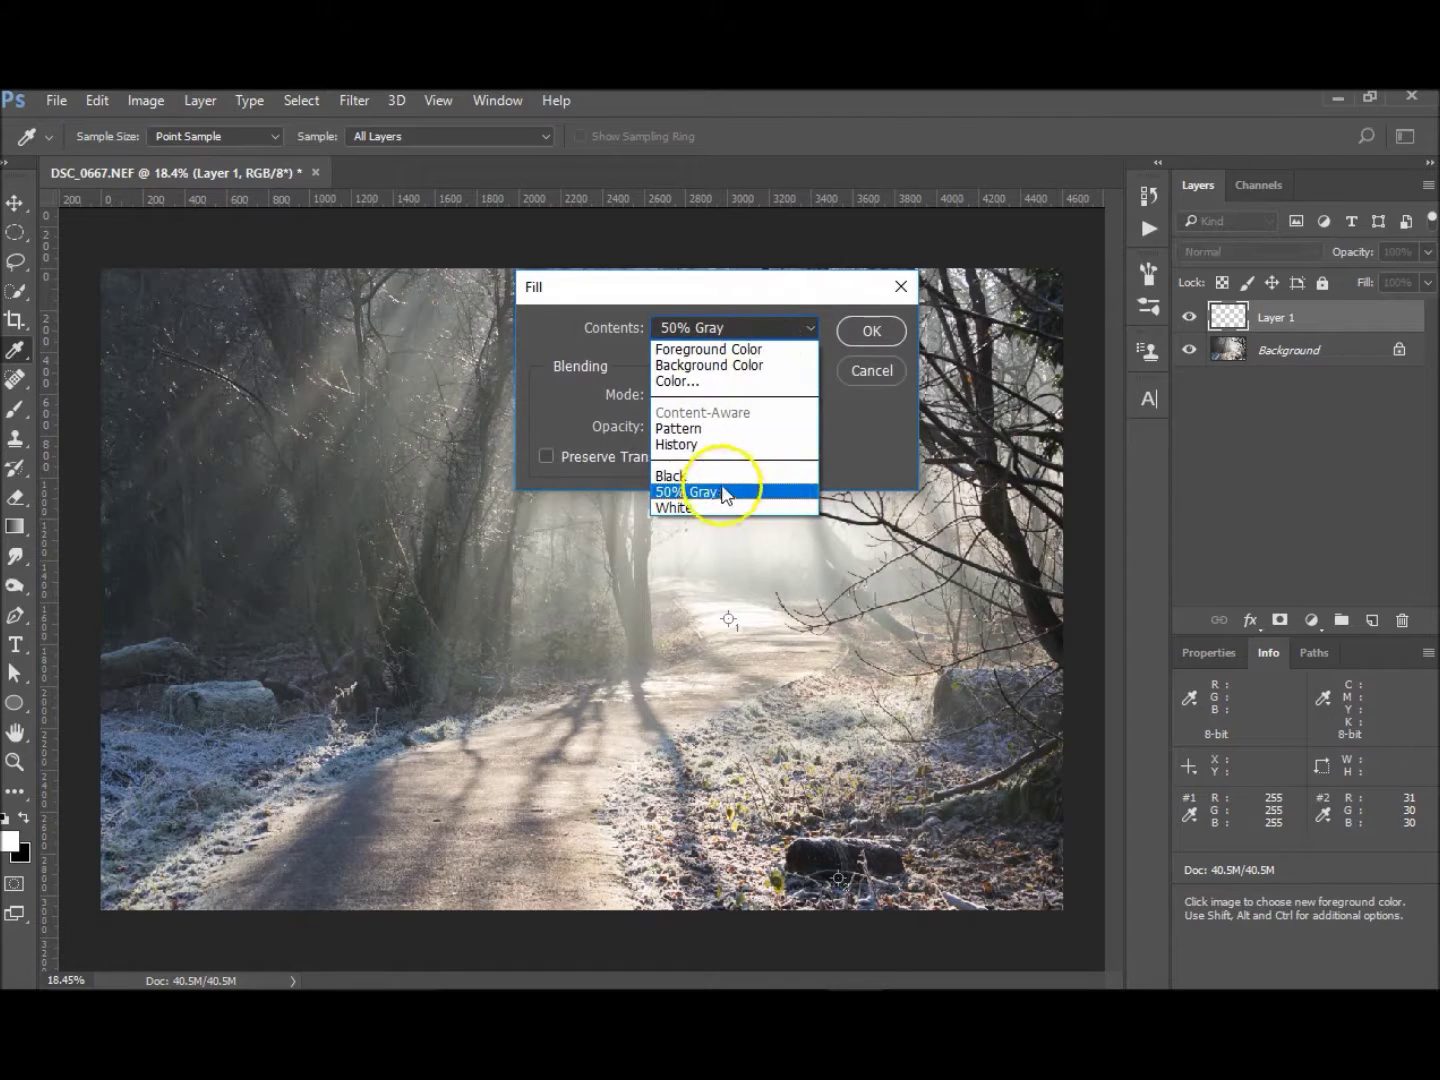
click(723, 493)
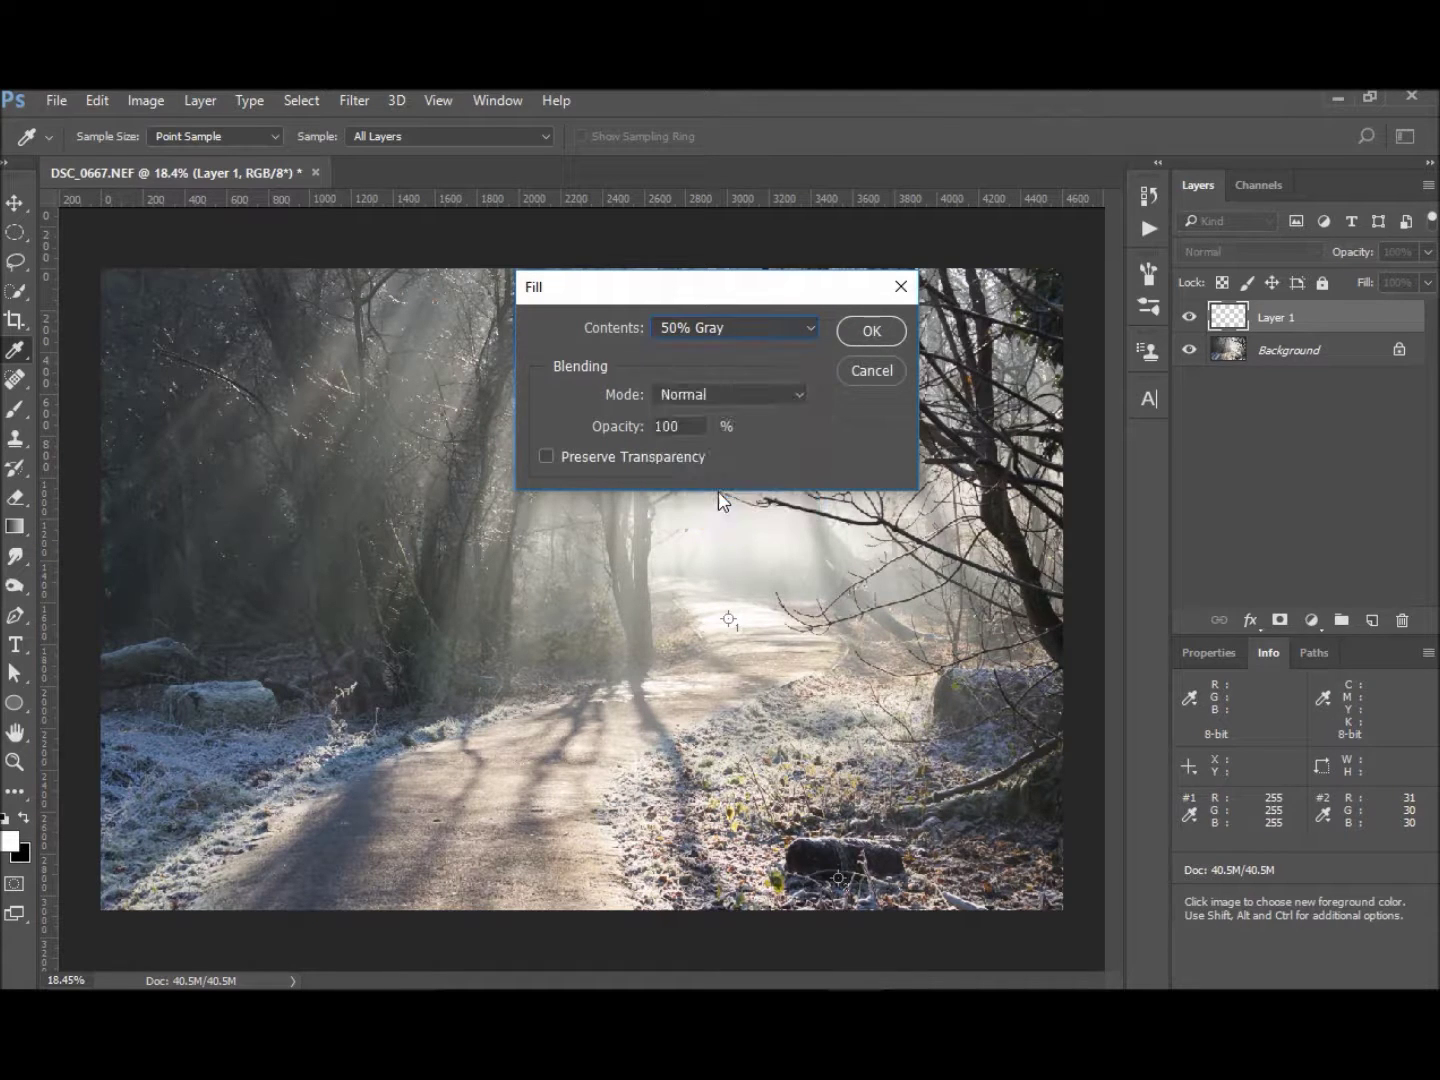
click(885, 333)
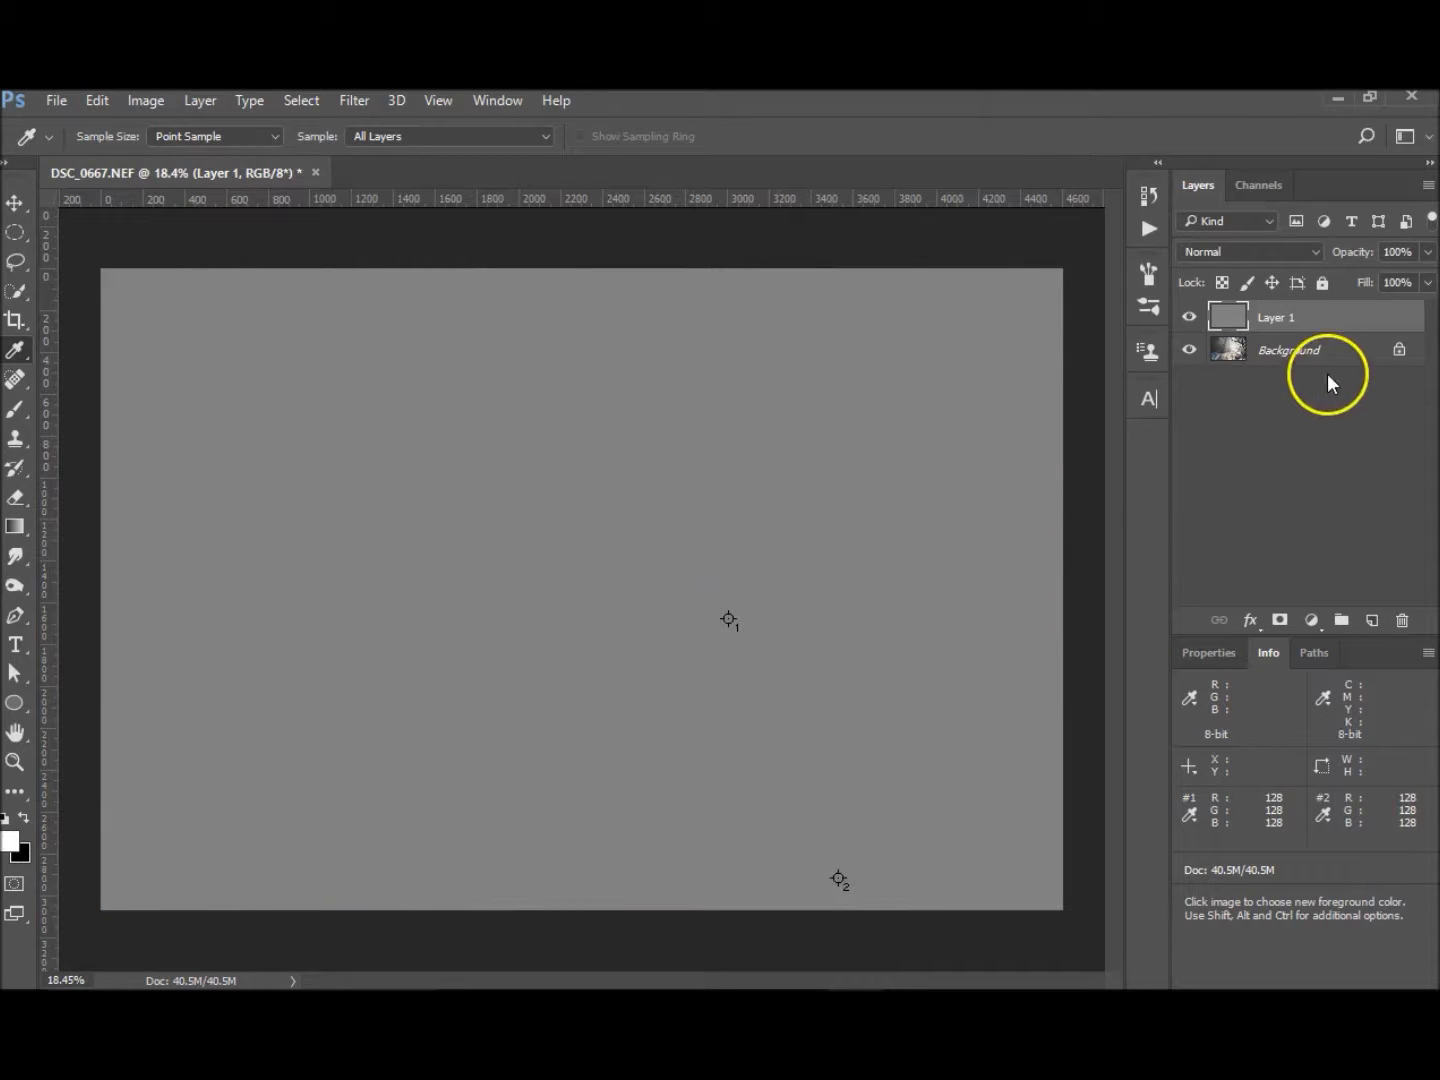
Set Layer 1's blend mode to Difference
click(1317, 251)
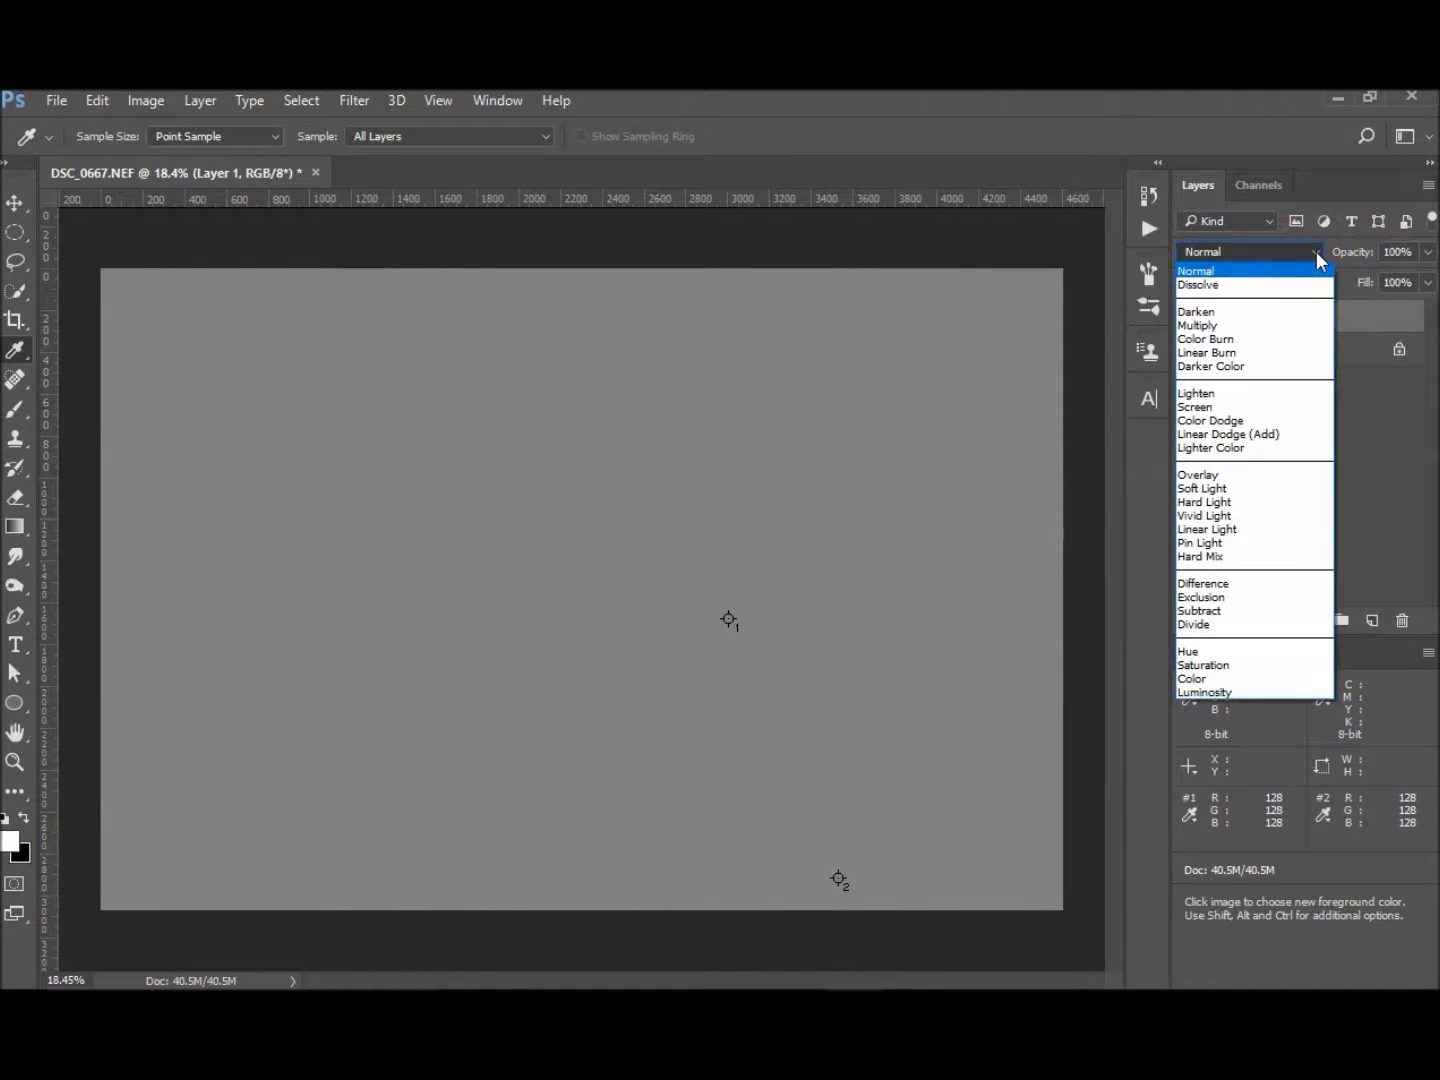
click(1236, 592)
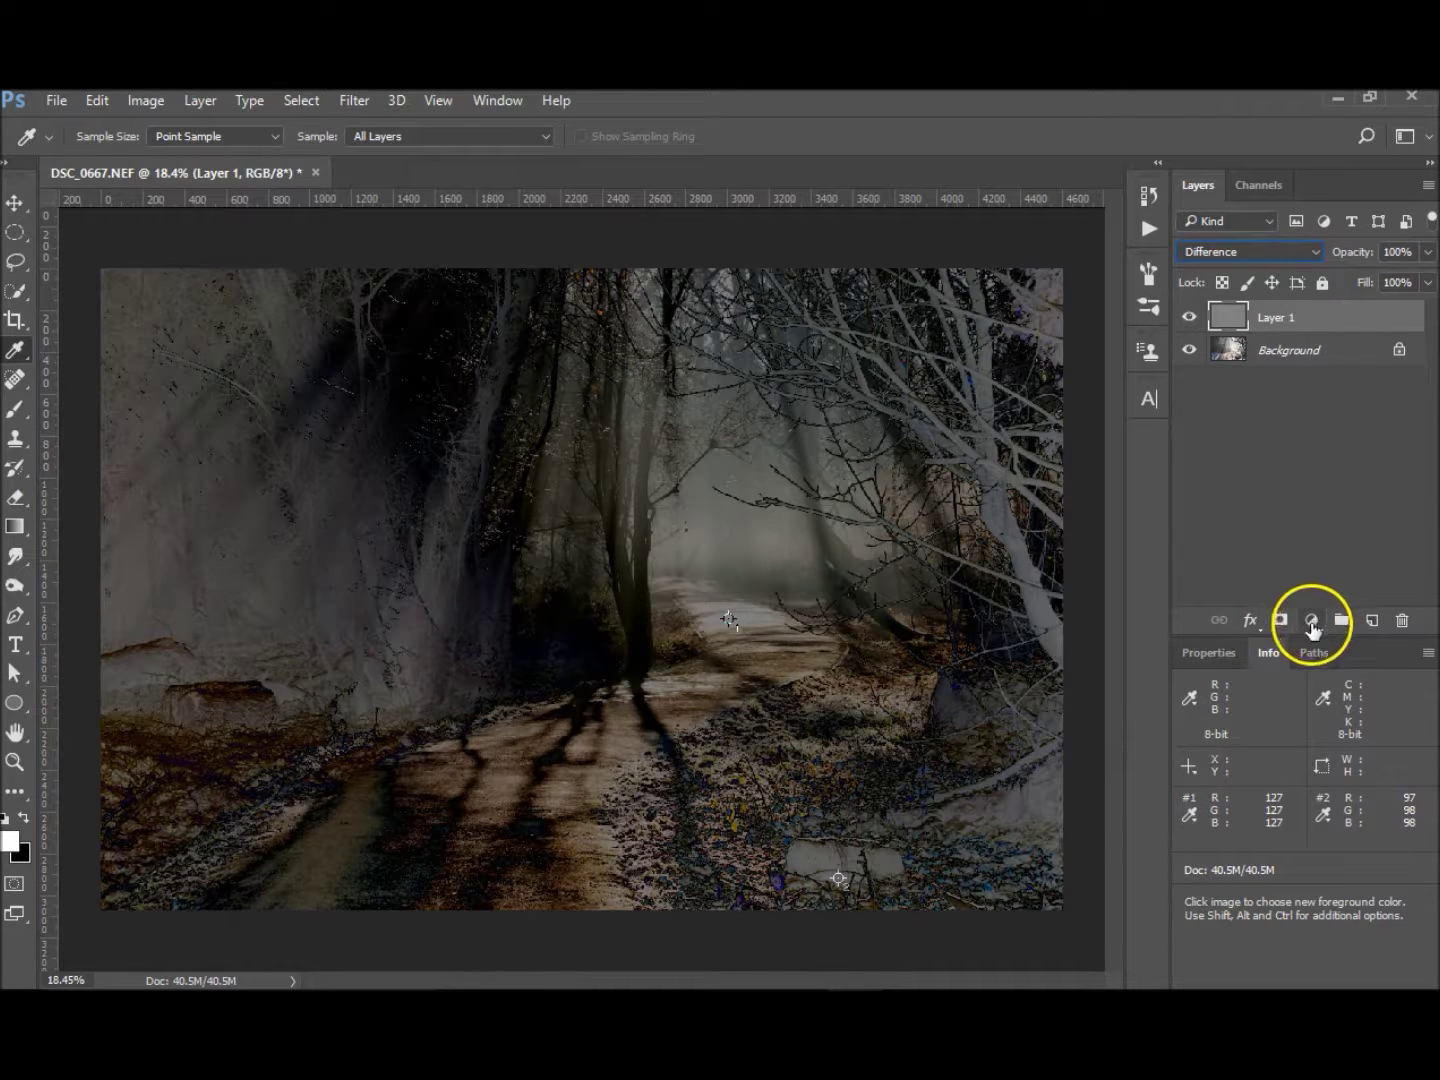
click(1311, 621)
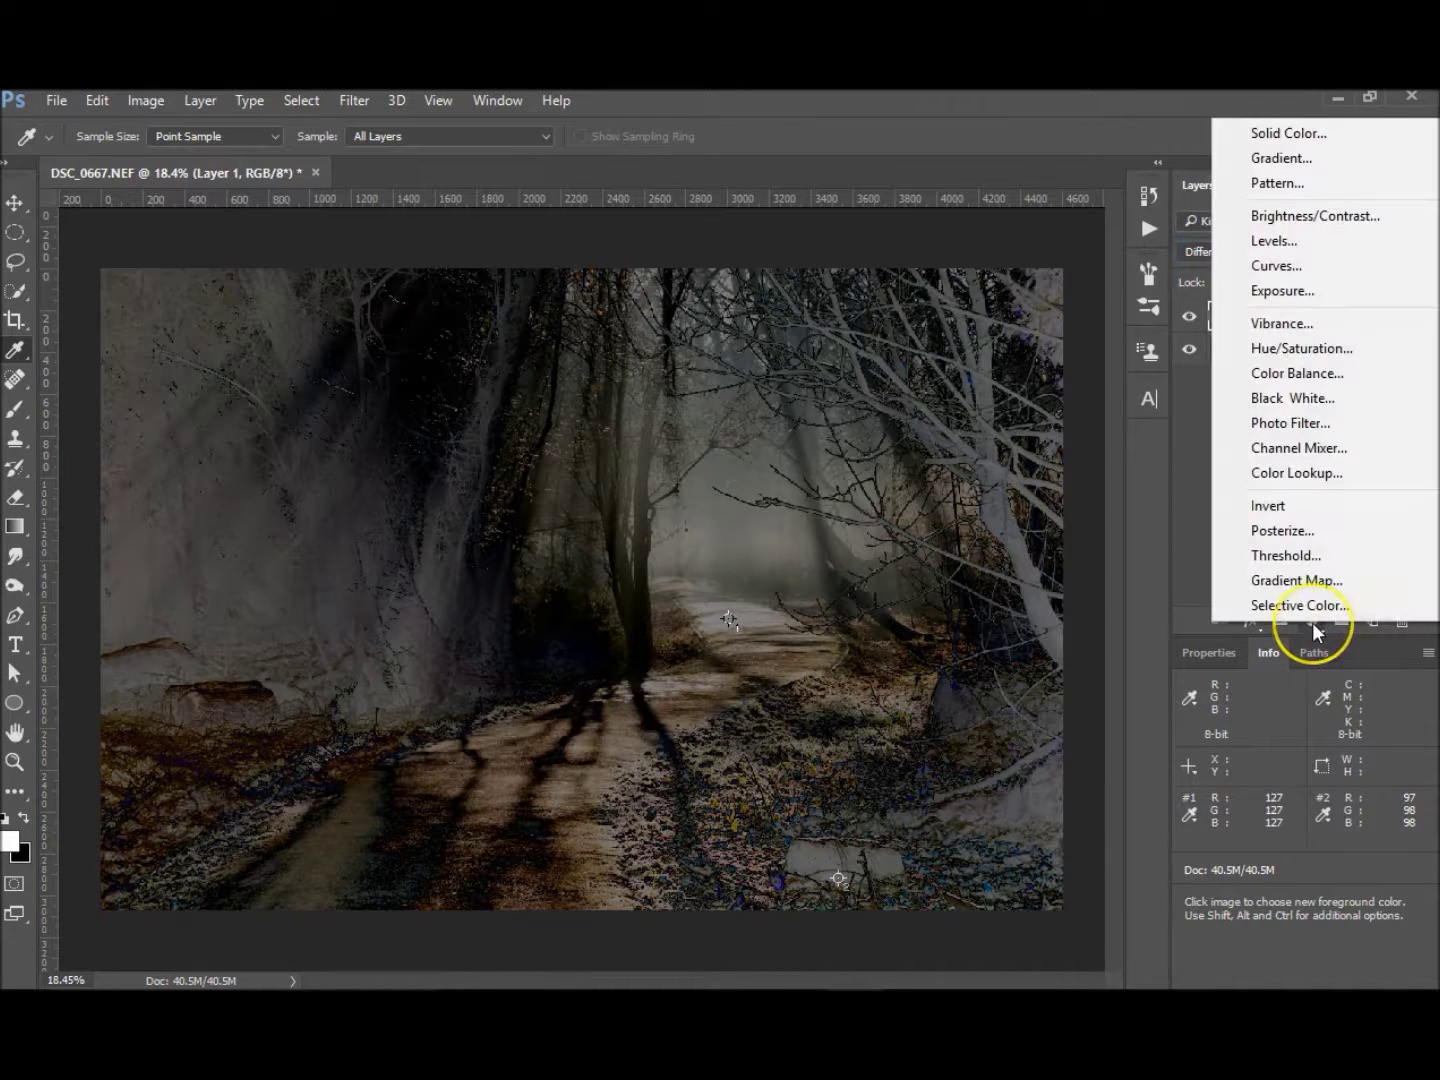
Add a Threshold adjustment layer and drag its level down to about 4
click(1288, 555)
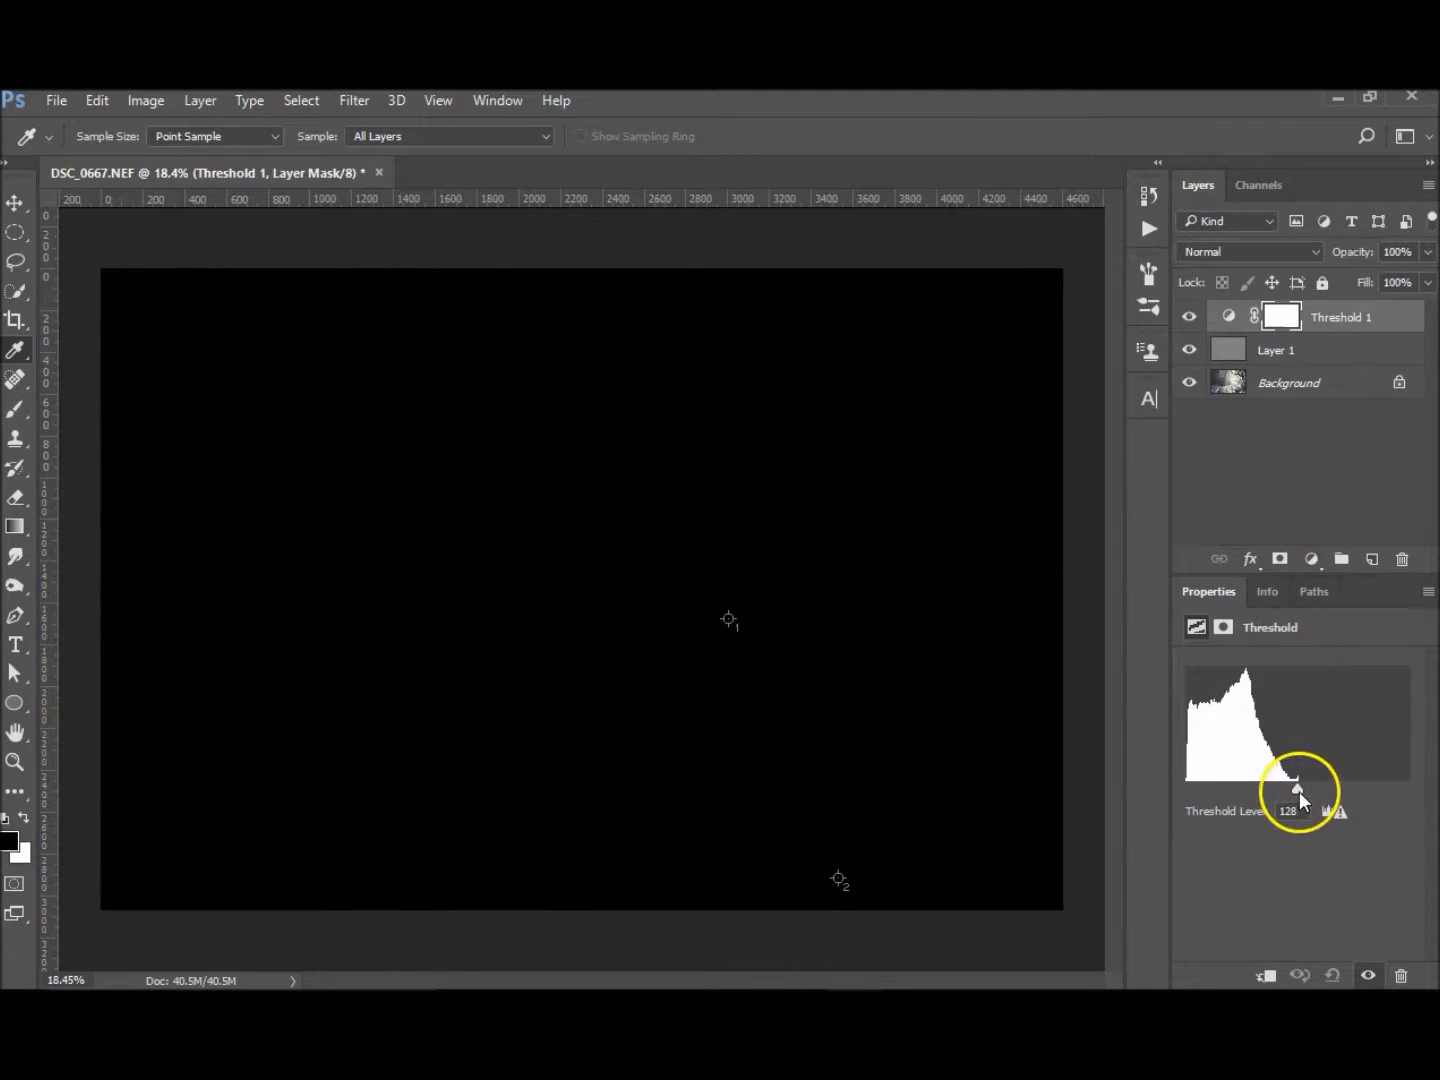
drag(1299, 790, 1150, 799)
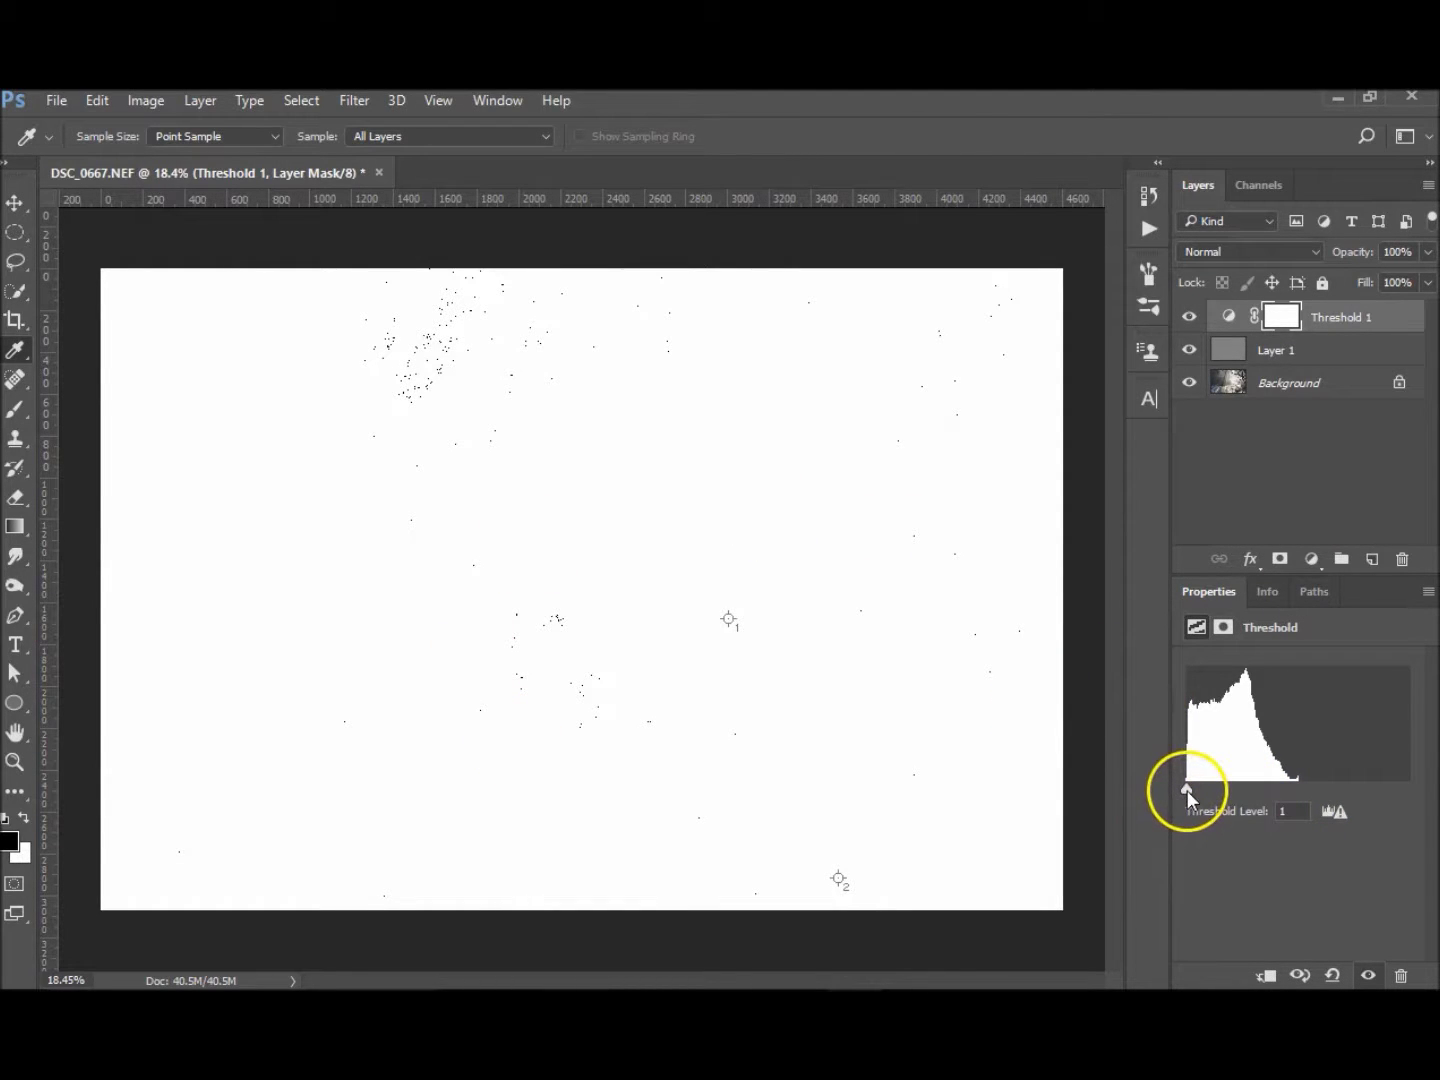
drag(1187, 789, 1190, 789)
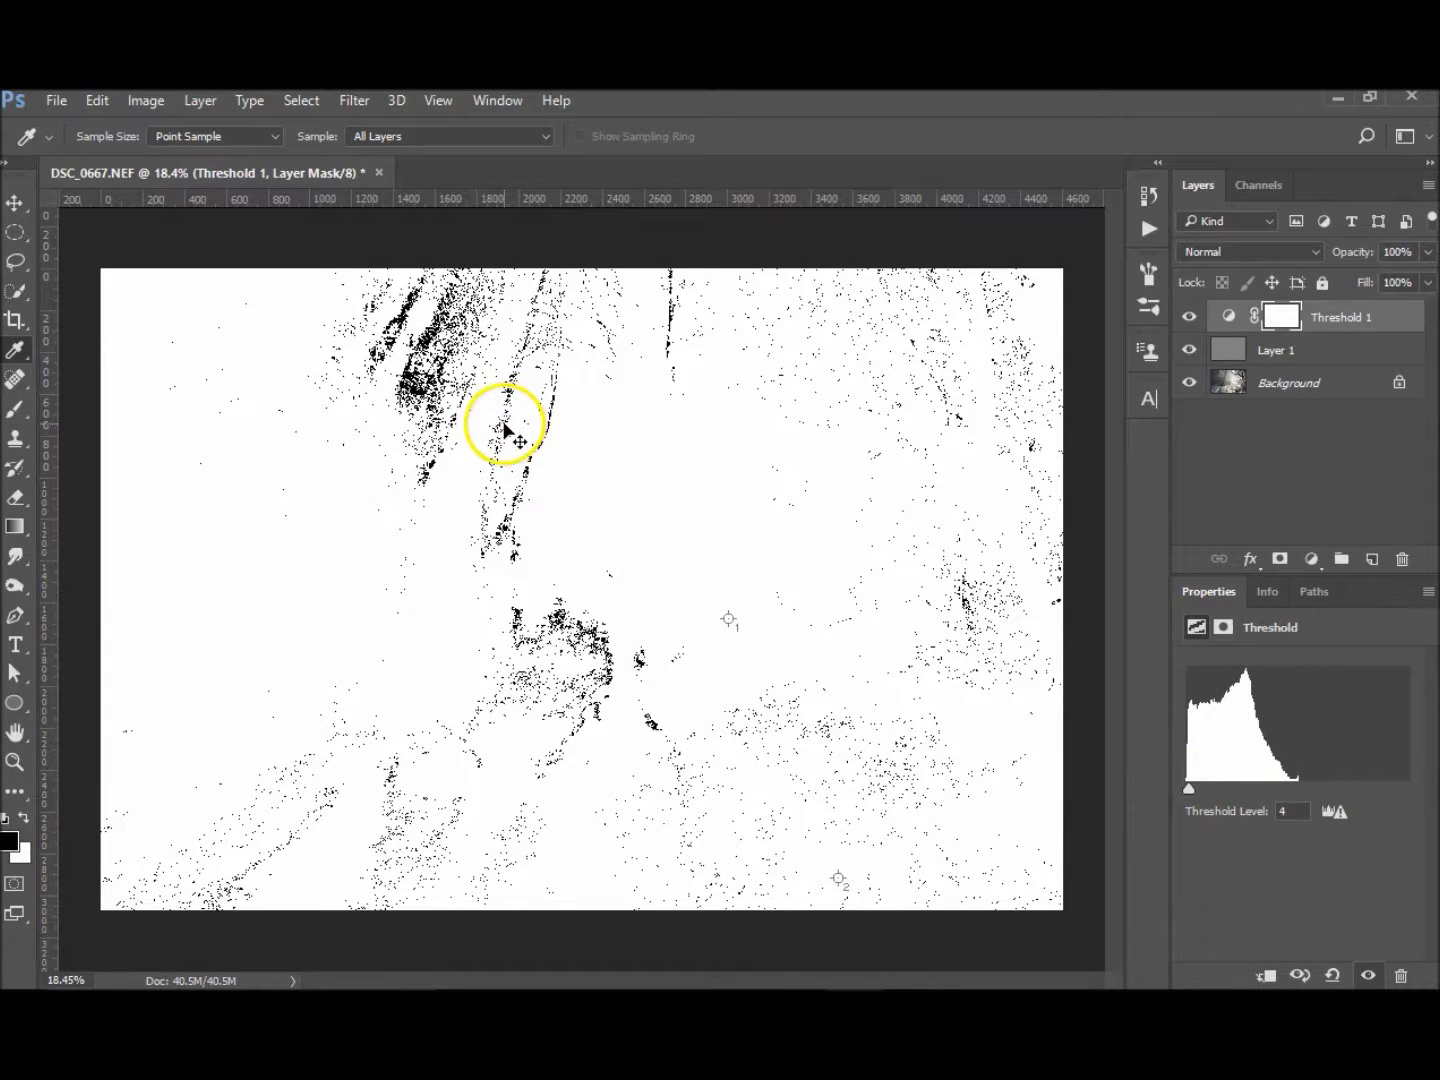
Zoom in on the dark upper-left trees, set the threshold to 5, and show the Info panel
scroll(490, 418, up, 2)
mouse_move(460, 331)
mouse_down()
mouse_move(688, 711)
mouse_move(566, 604)
mouse_move(471, 454)
mouse_up()
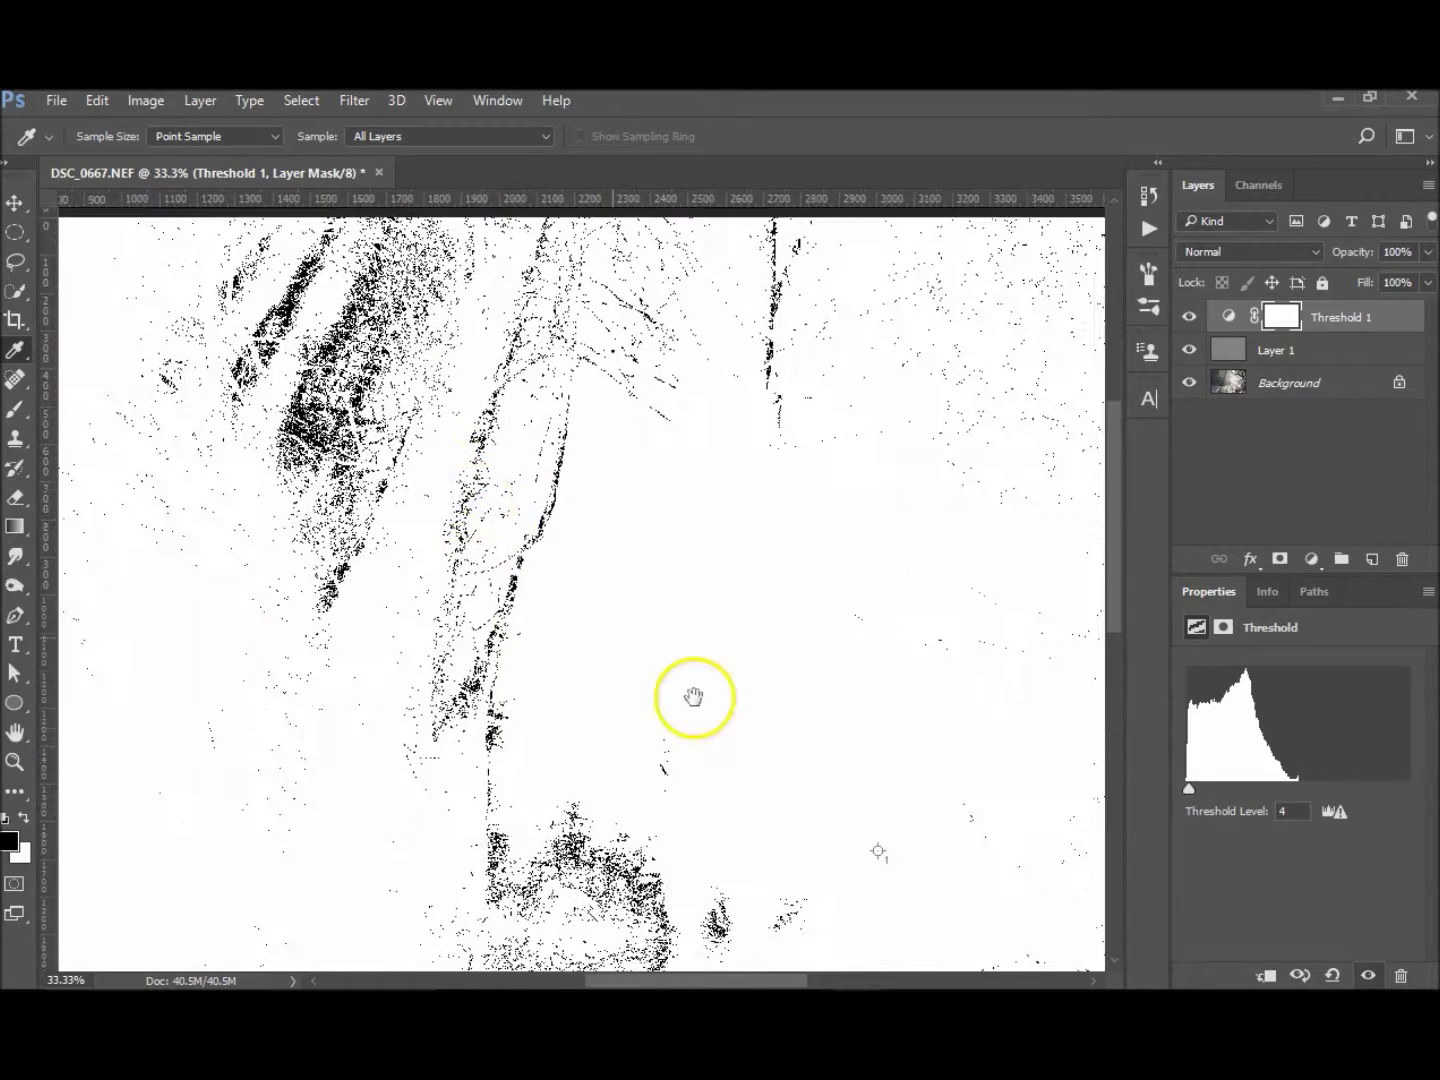
drag(750, 730, 690, 518)
drag(740, 671, 771, 746)
drag(710, 452, 728, 495)
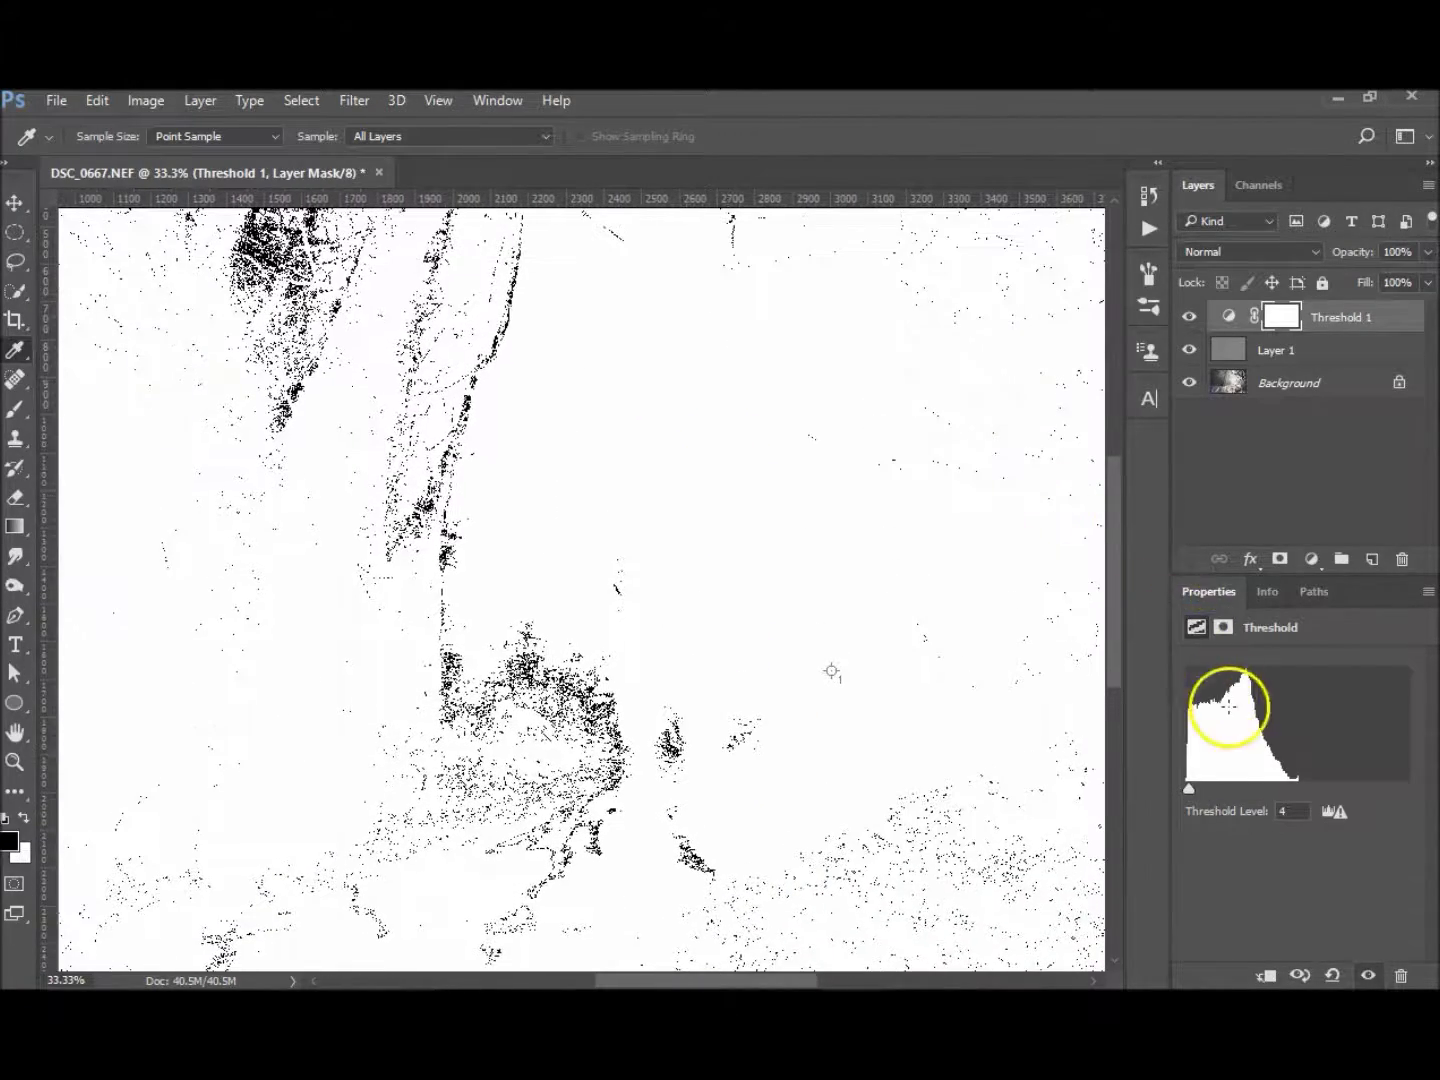
drag(1196, 786, 1190, 791)
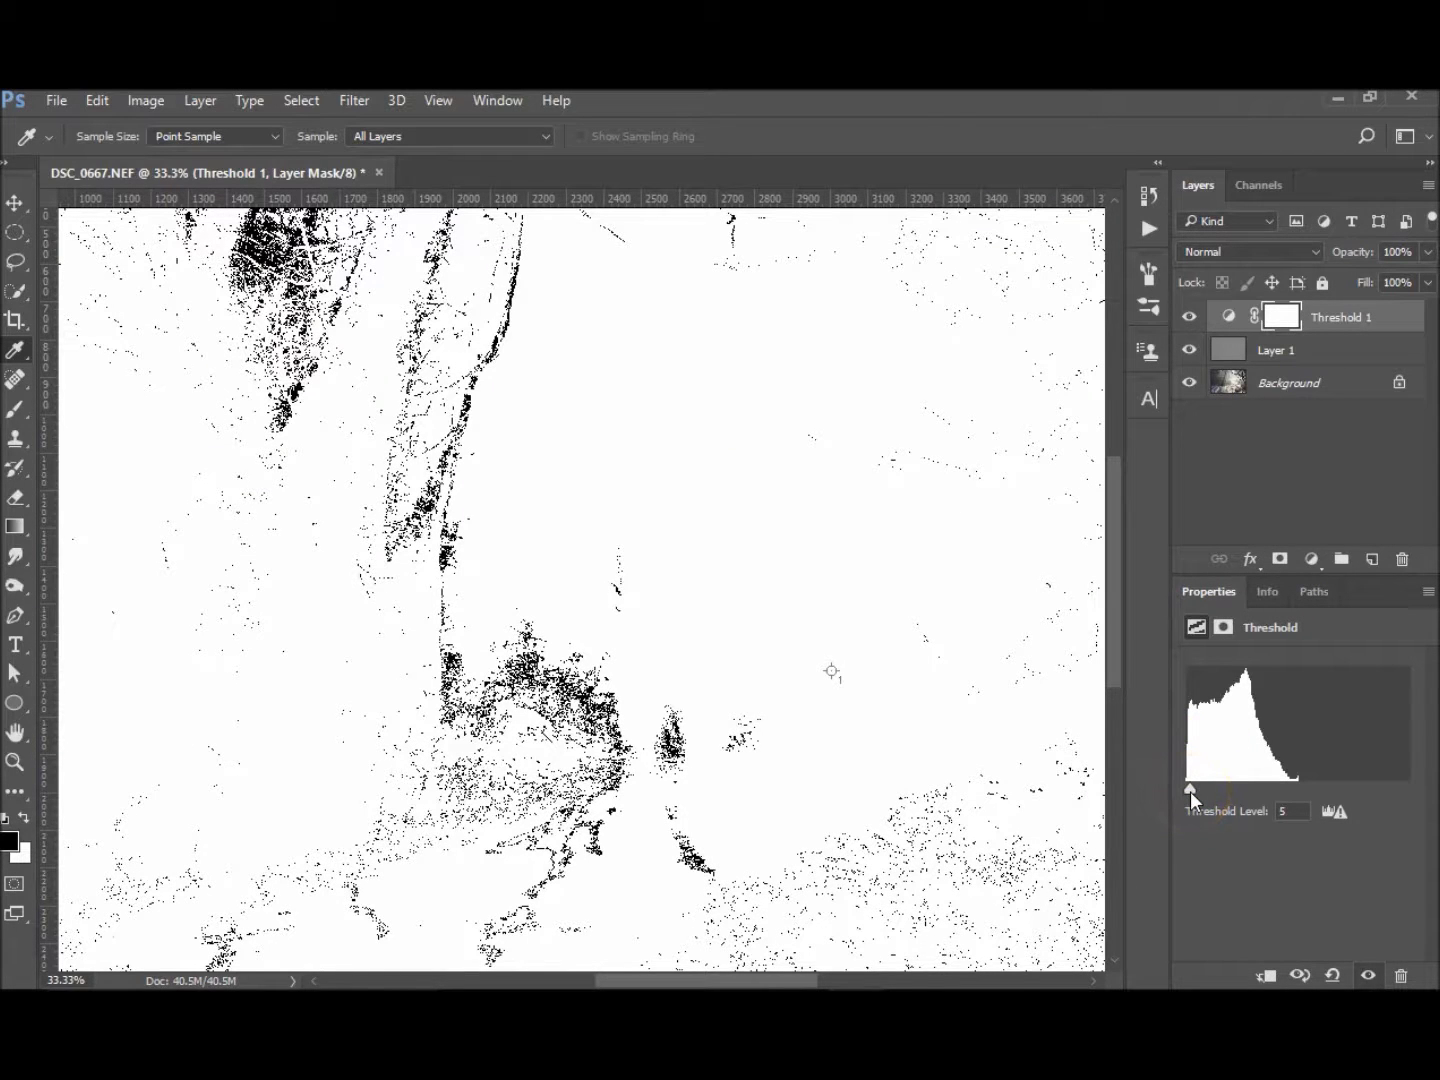
drag(689, 402, 835, 668)
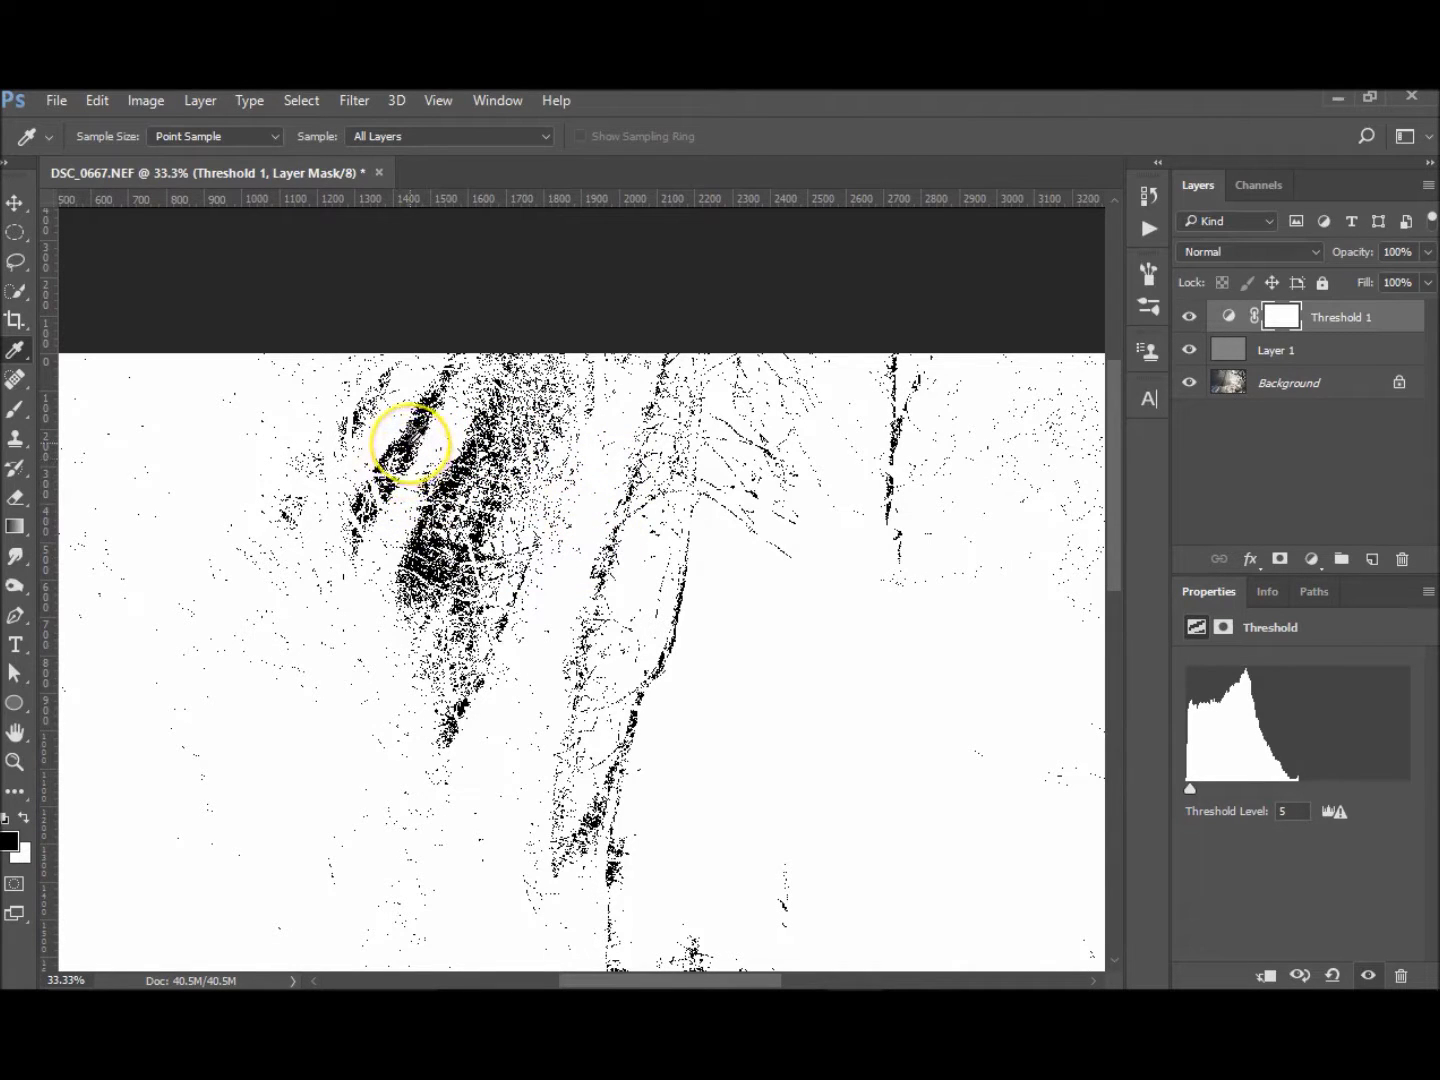
key(F8)
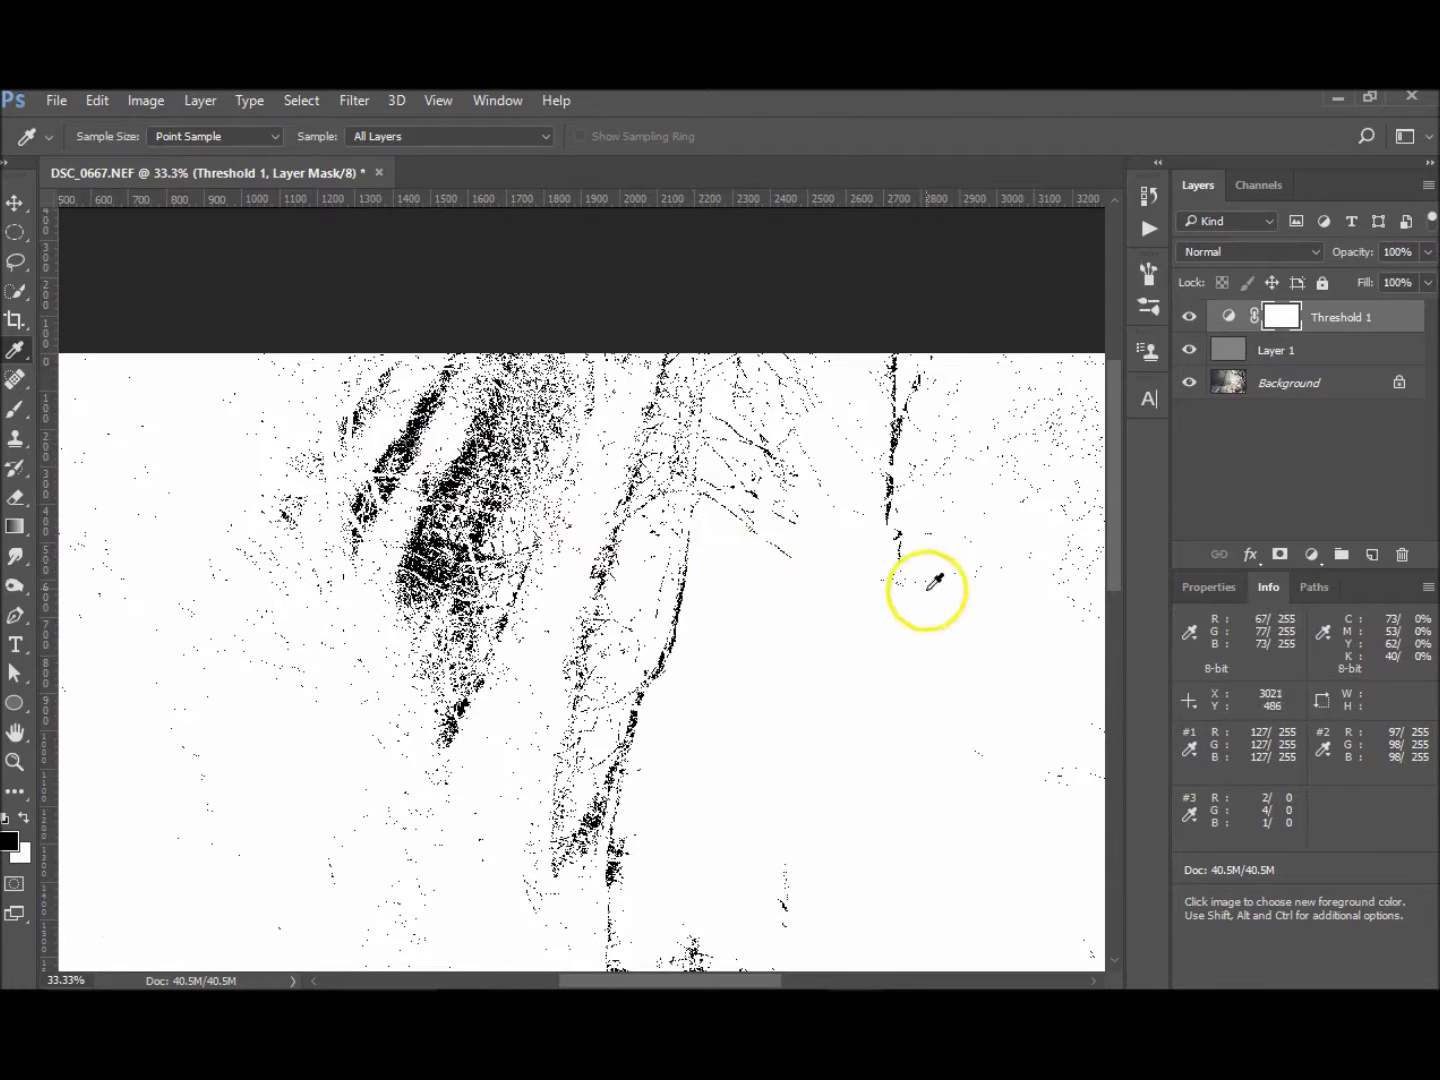
Zoom out to the whole image and select the helper layers for removal
key(ctrl)
scroll(926, 589, down, 5)
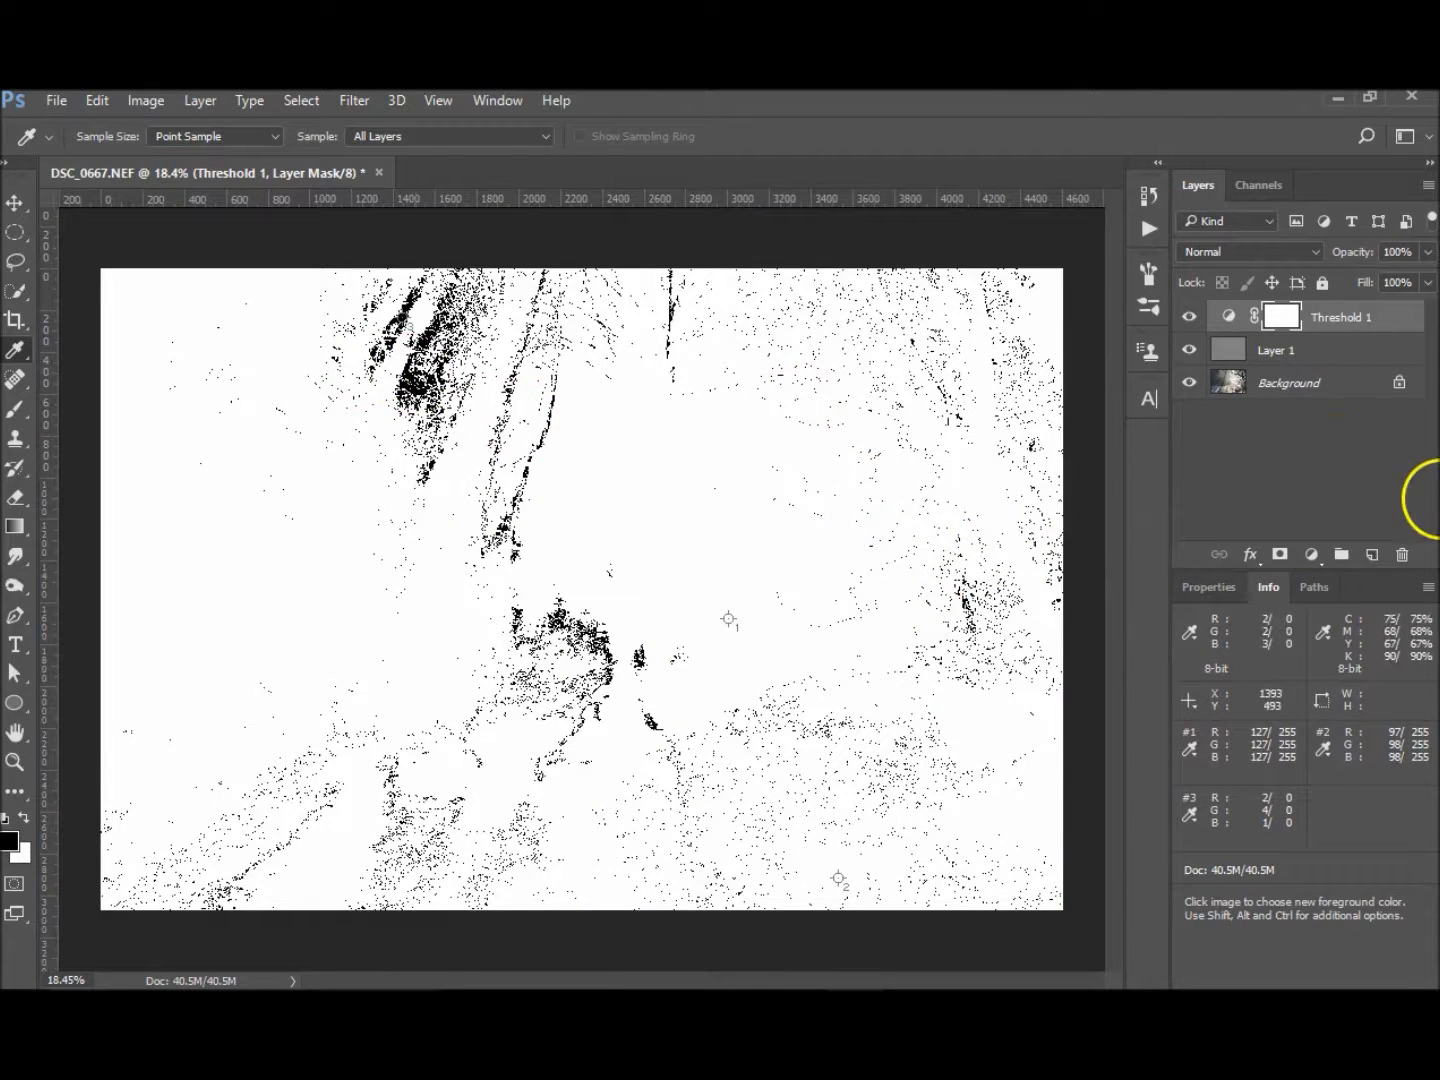
click(1348, 354)
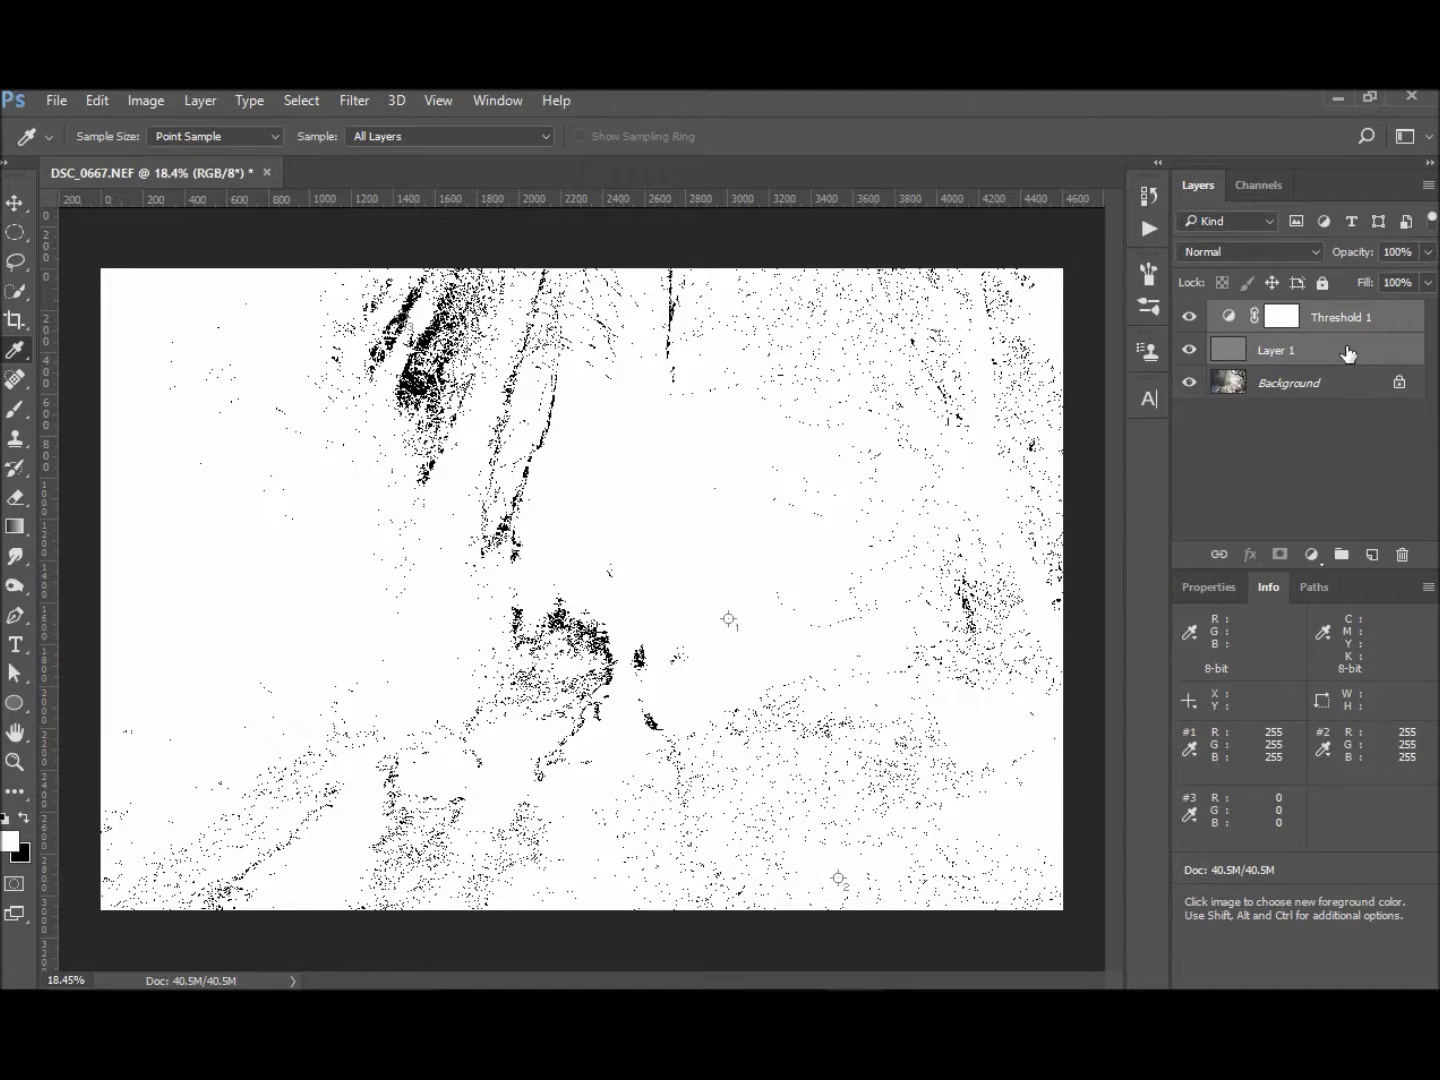
Delete the gray Layer 1 and Threshold 1 helper layers
key(Delete)
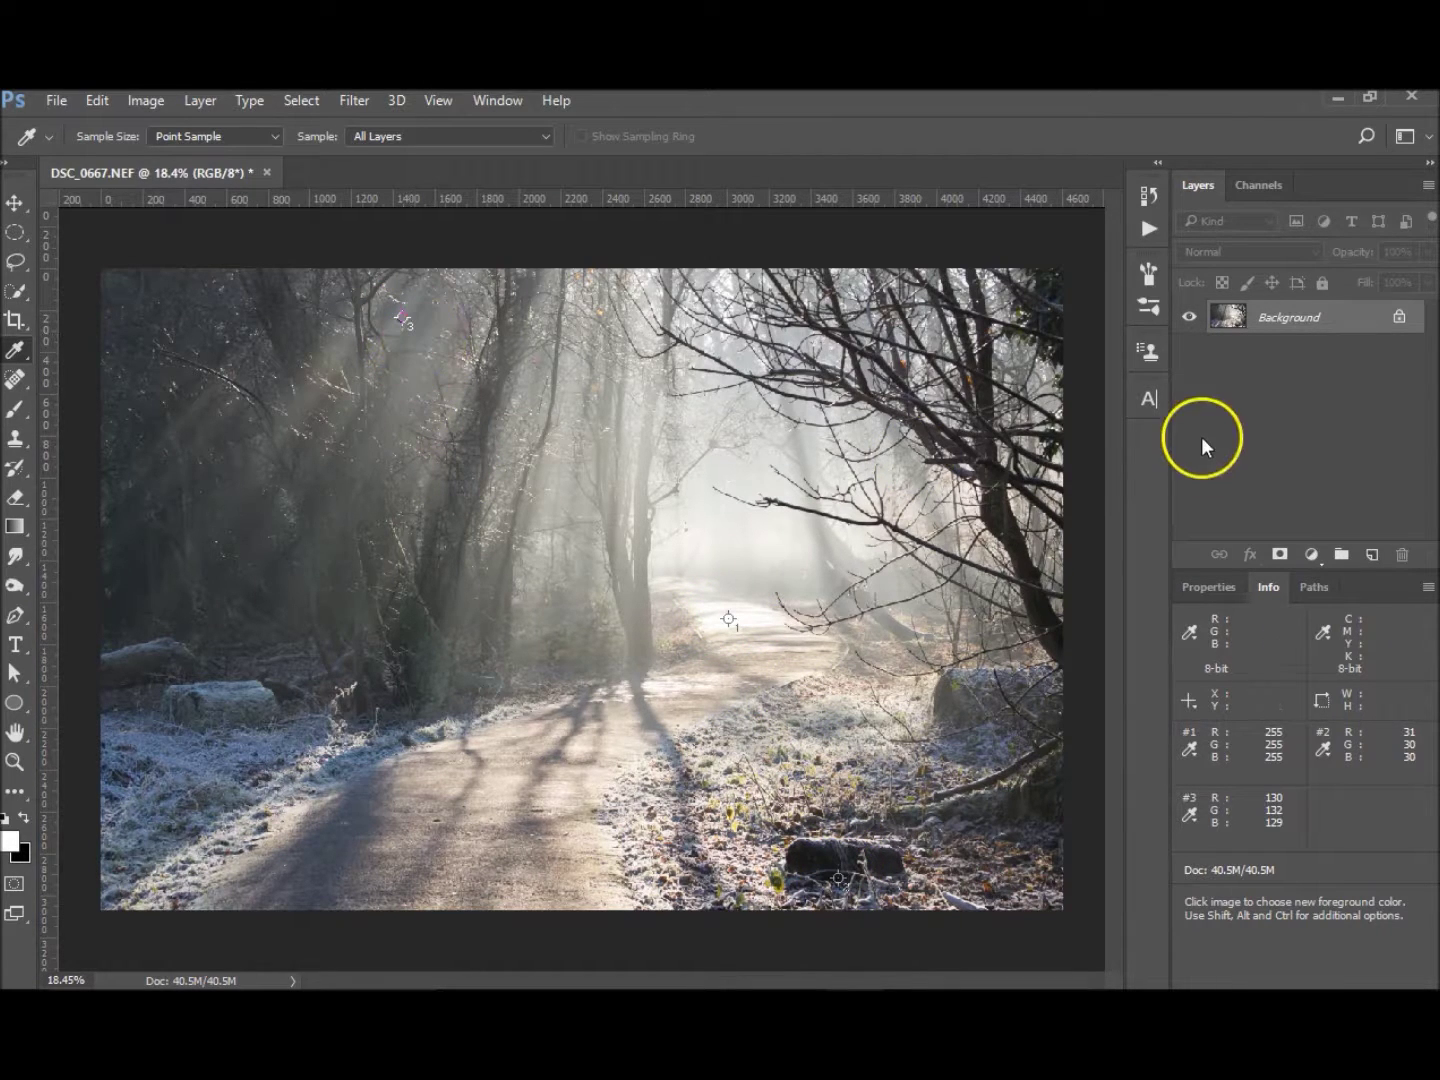
click(1310, 555)
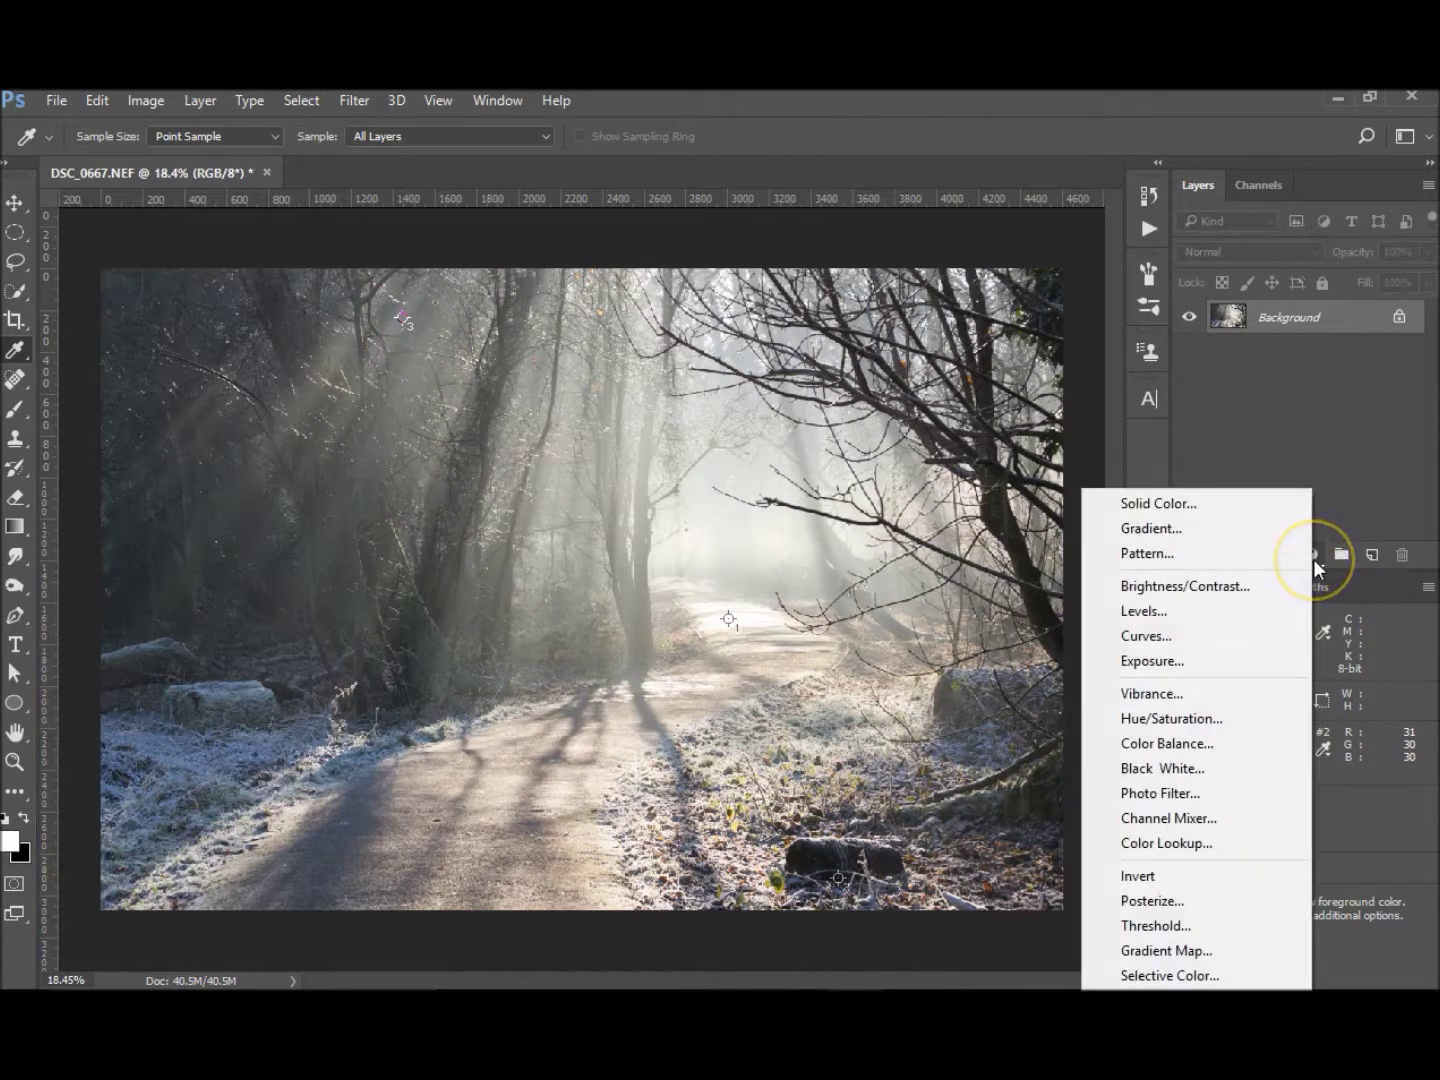
Add Levels with white point from the path, black from the rock, gray near sampler 3
click(1176, 611)
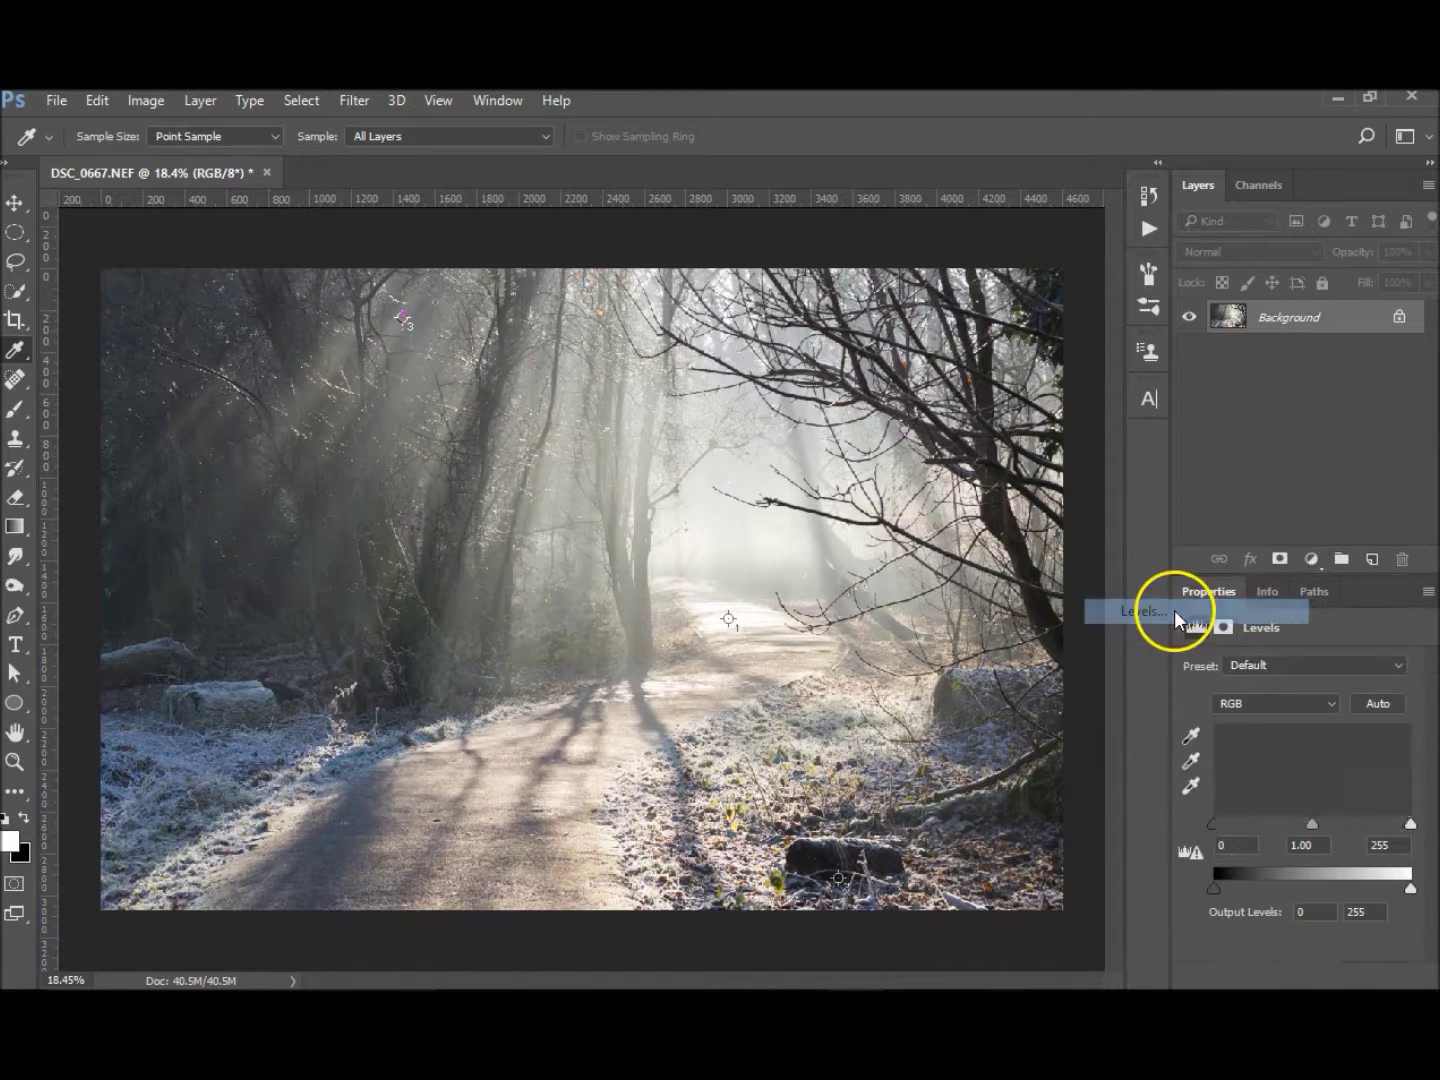
click(1192, 785)
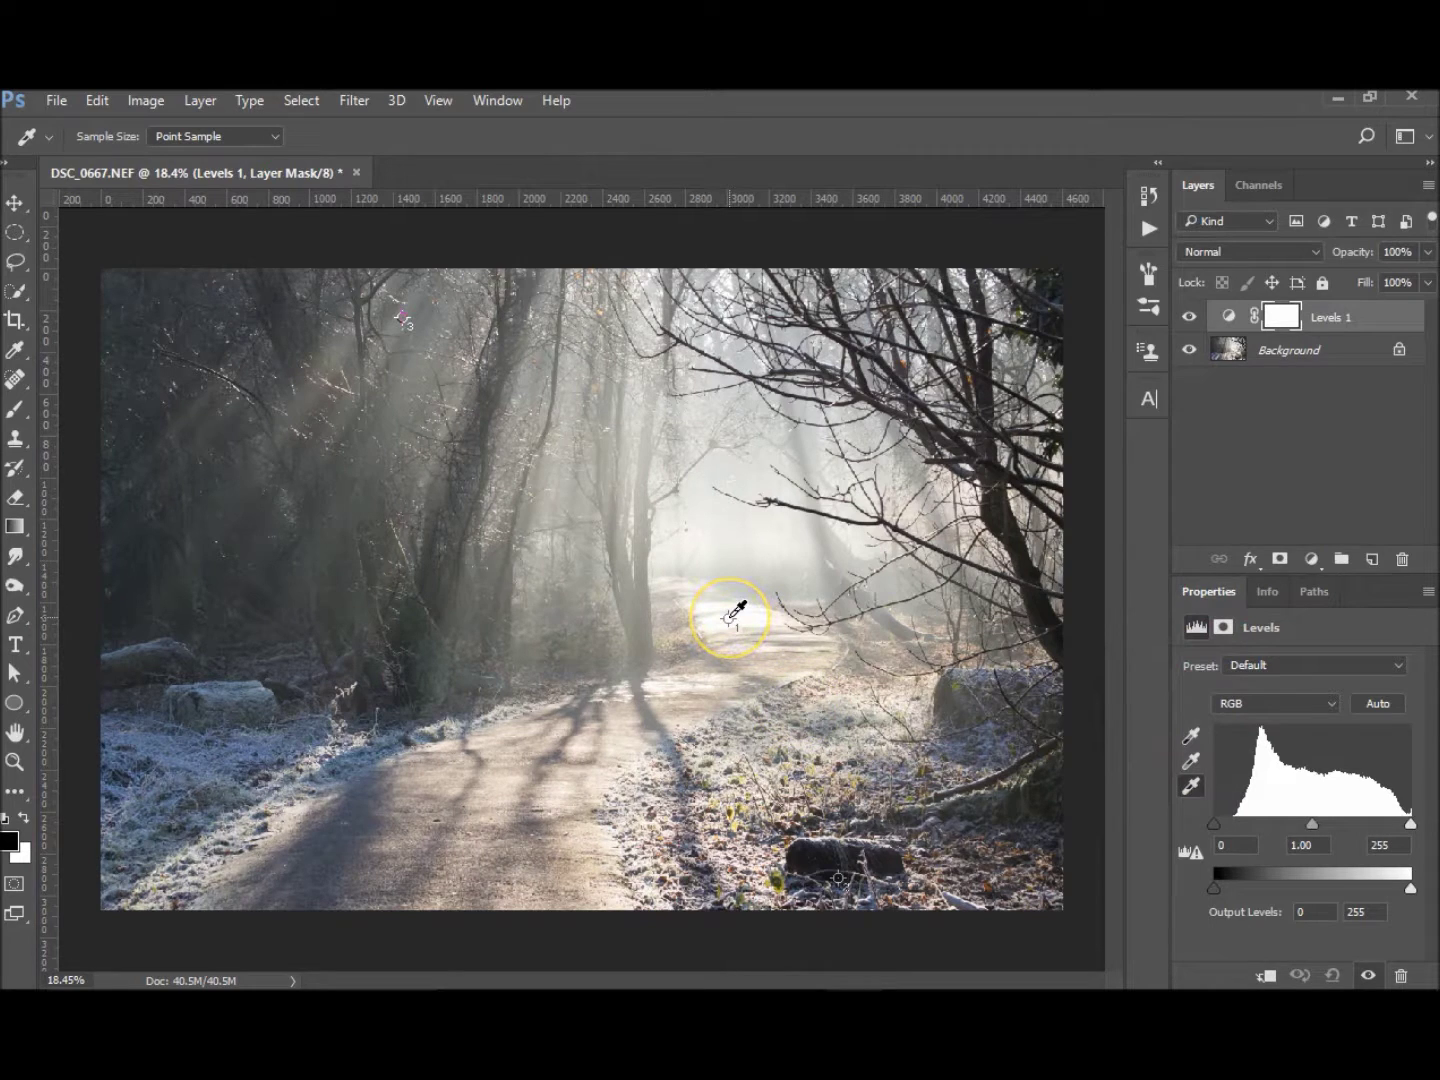
click(730, 617)
click(1190, 737)
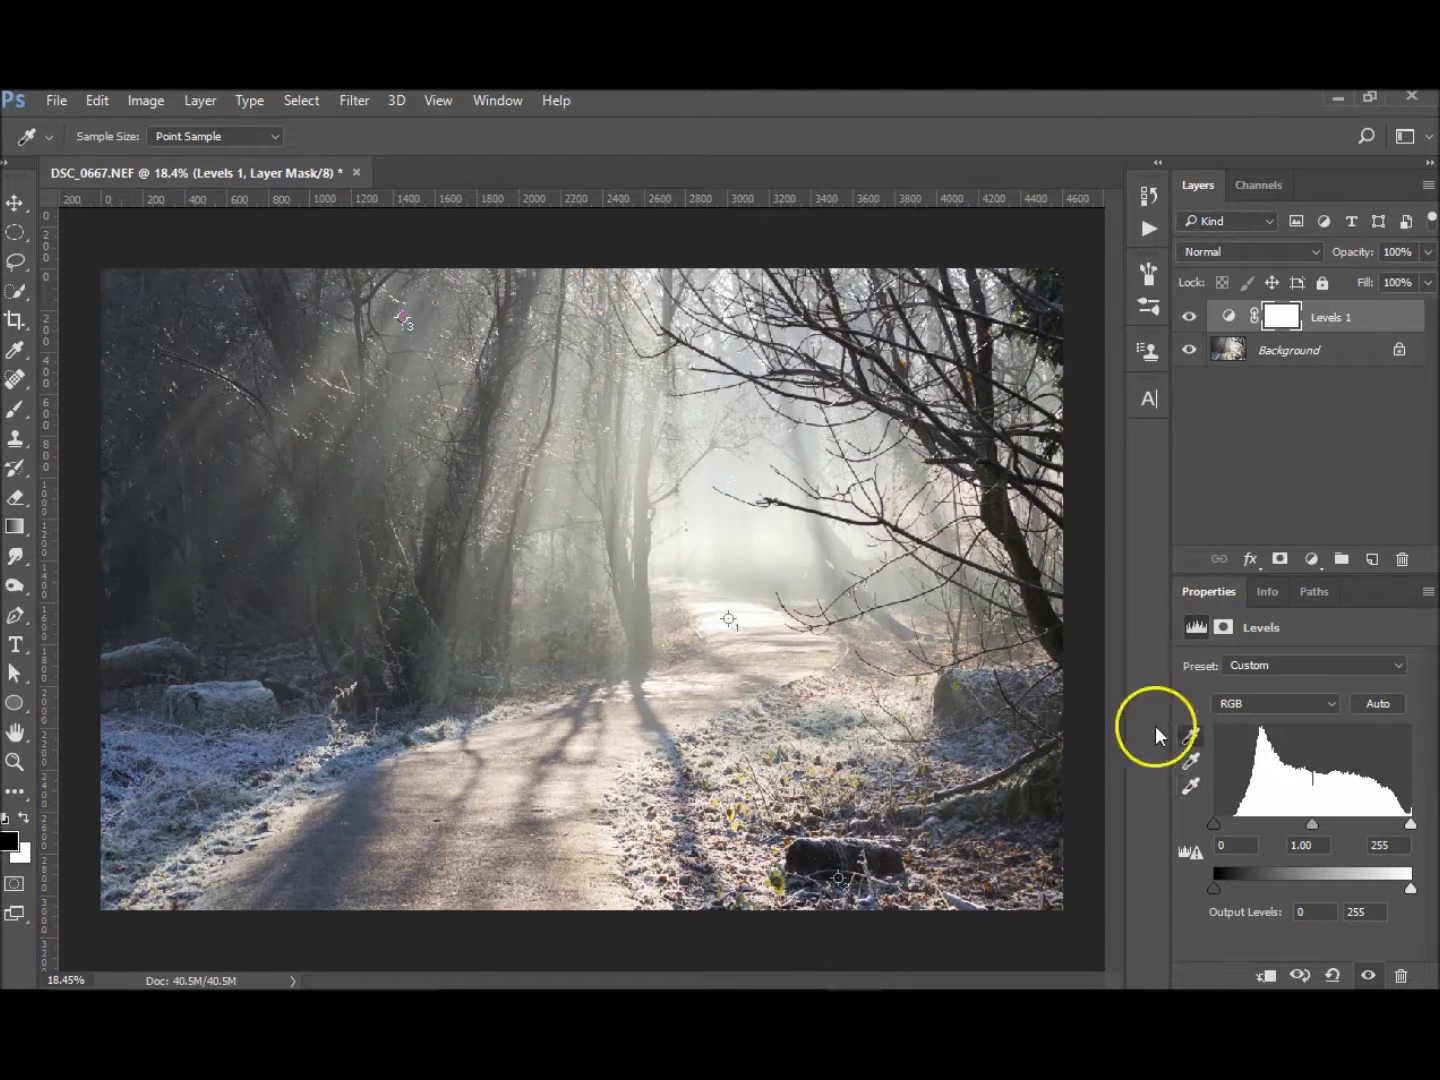
click(839, 877)
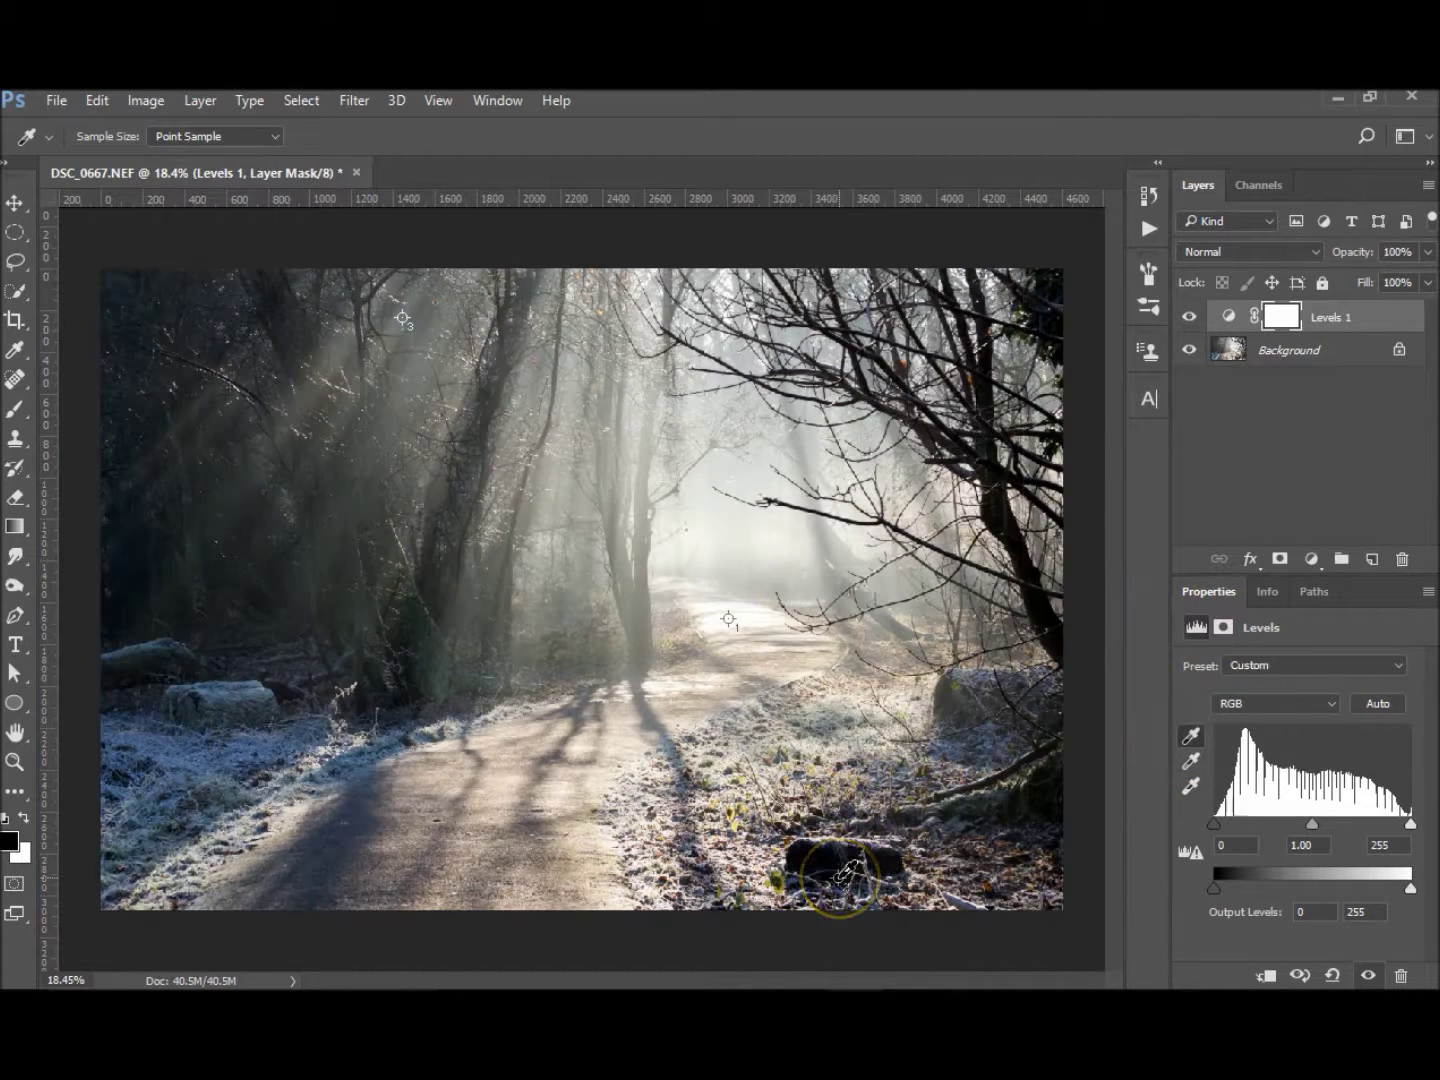
click(1191, 762)
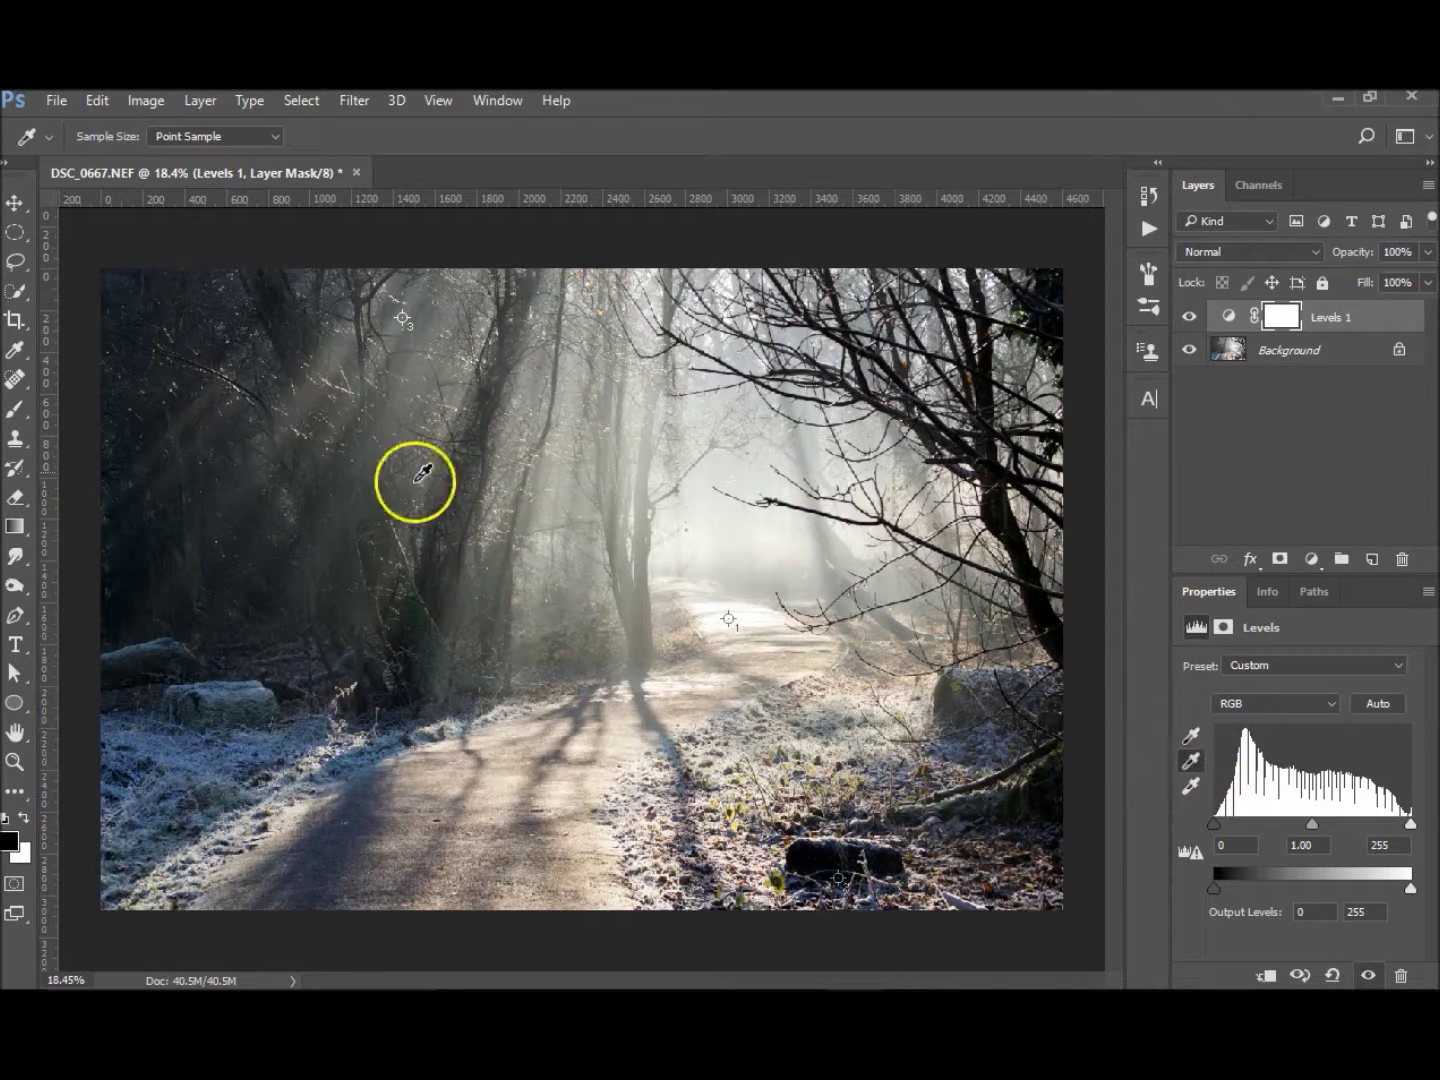
click(403, 318)
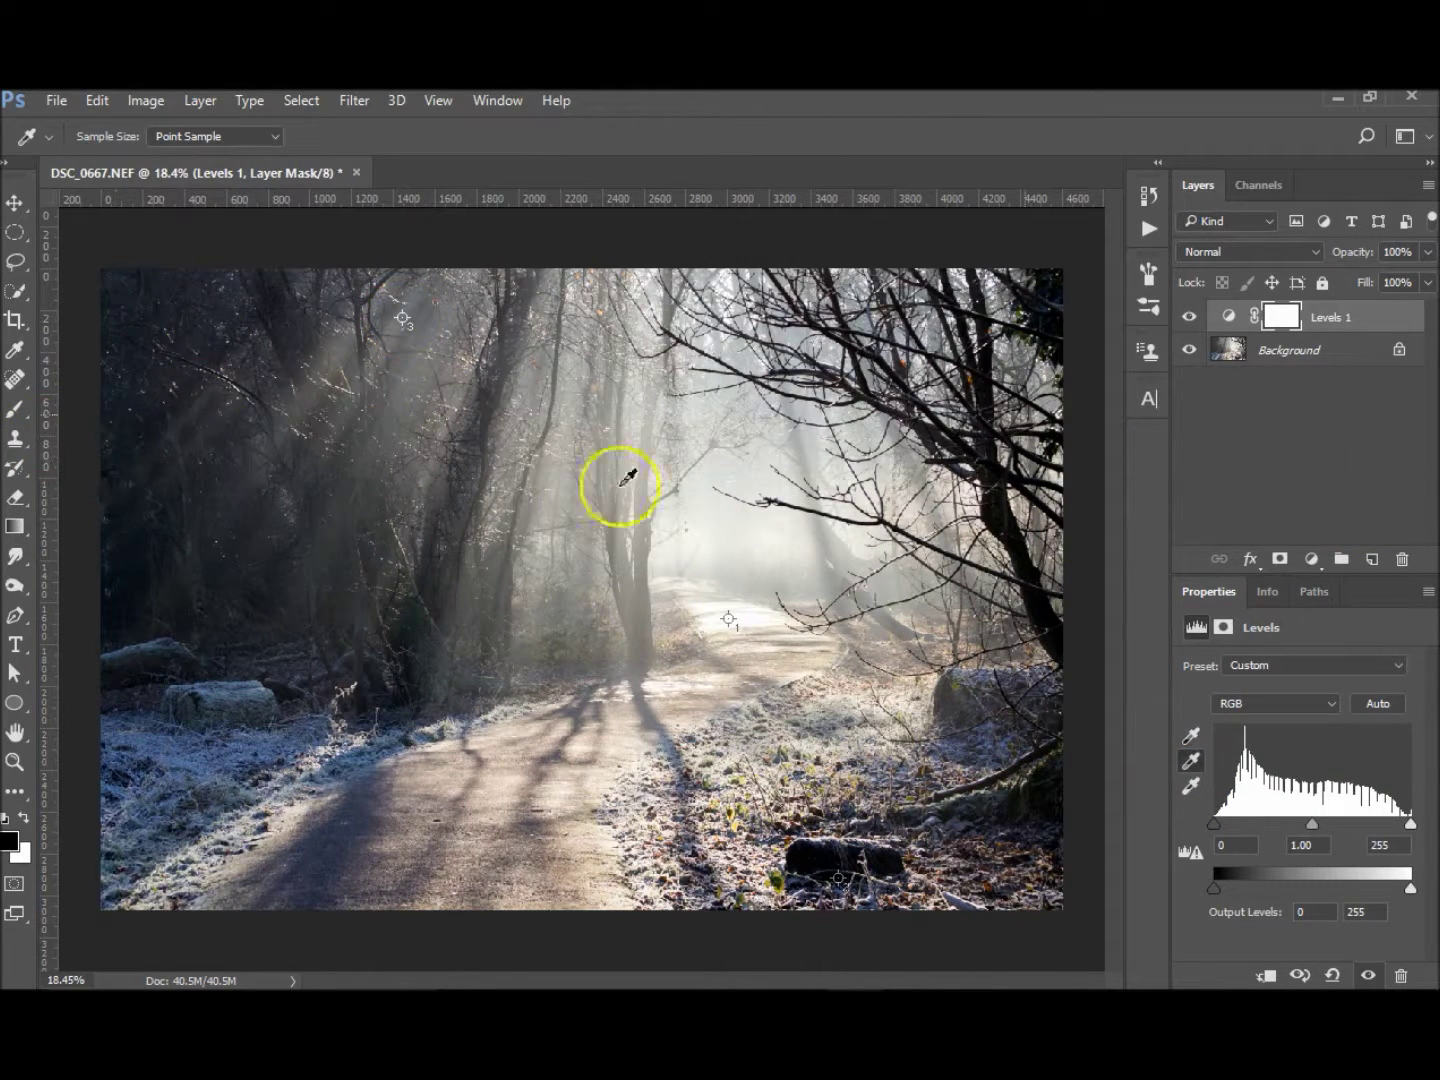
click(1189, 317)
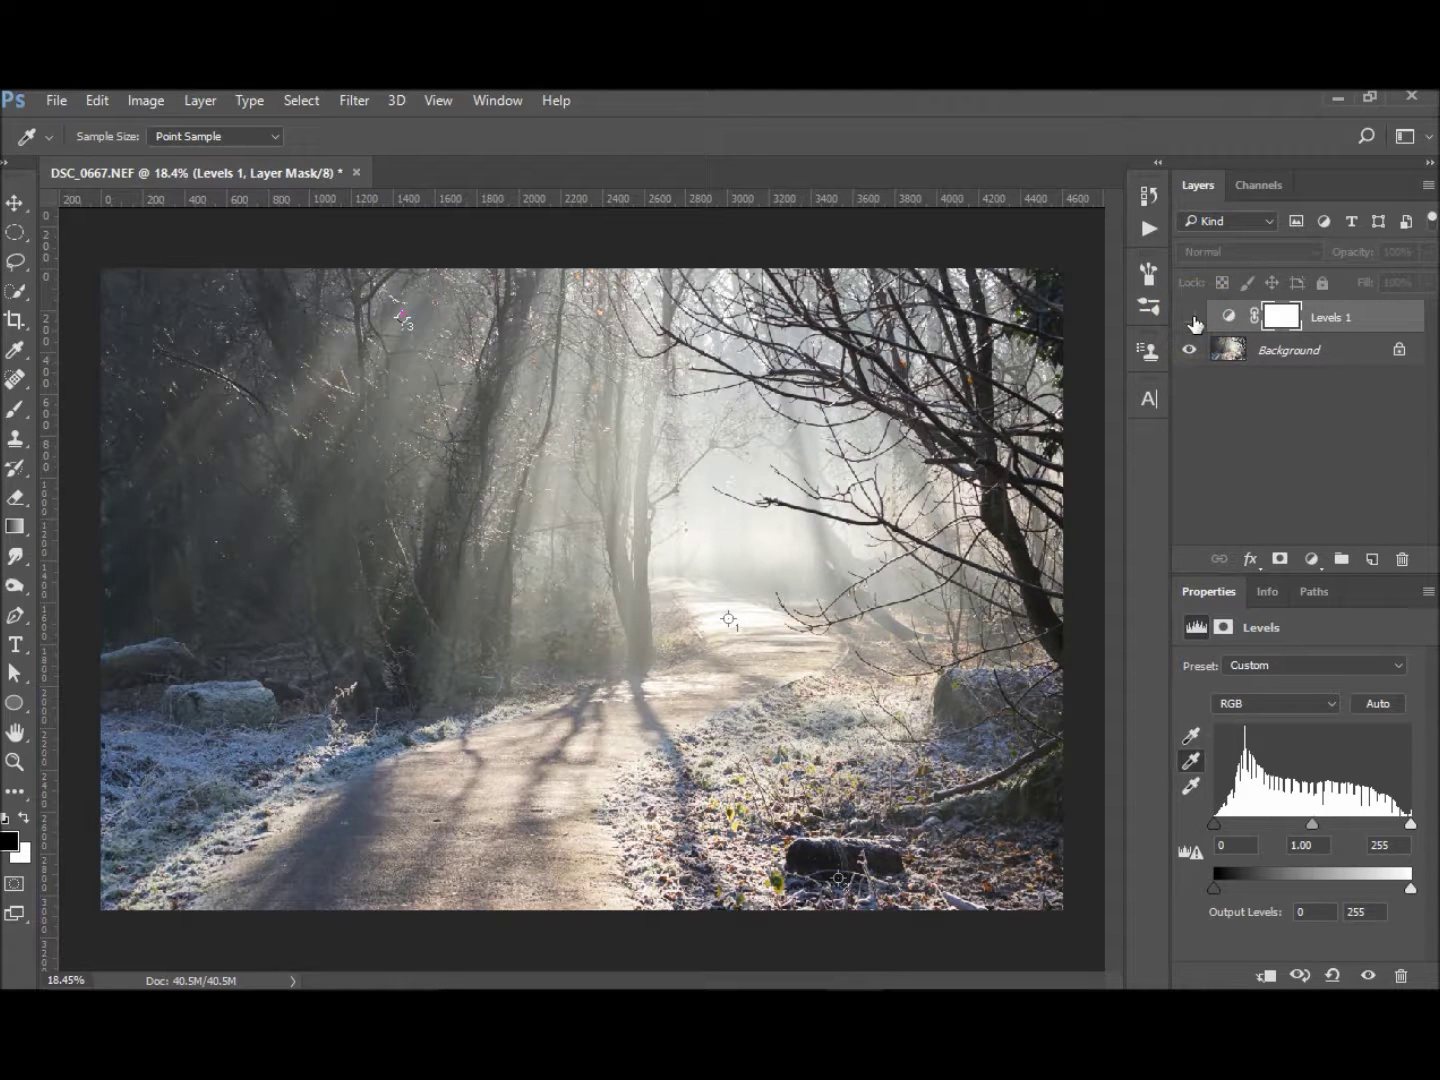
click(1189, 318)
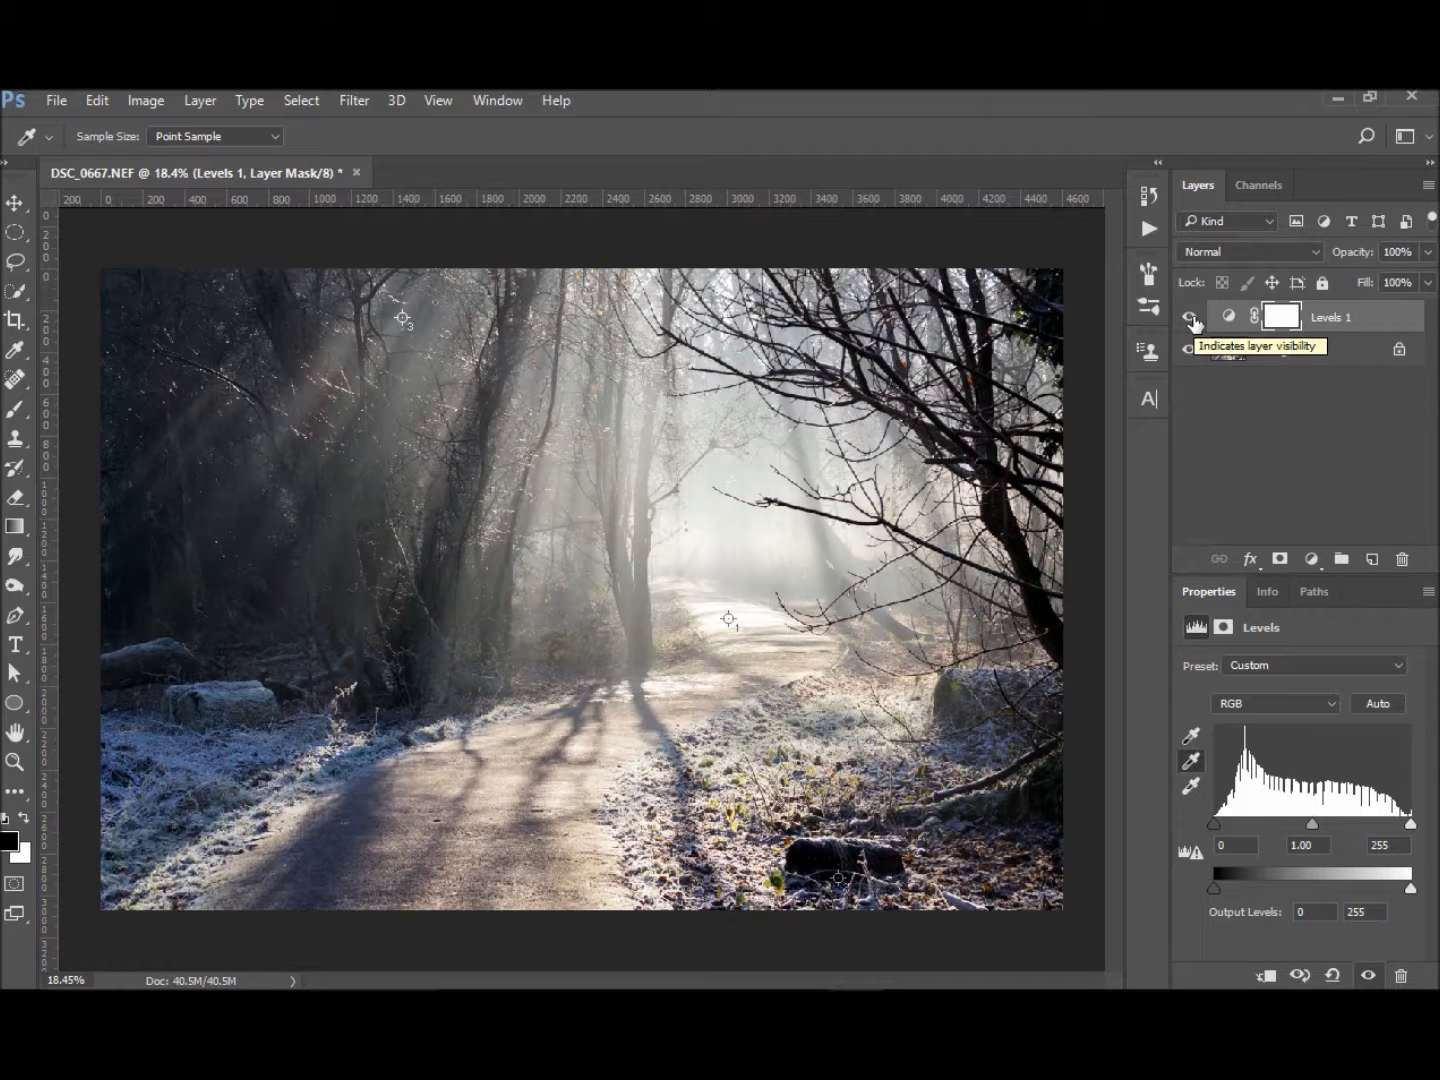
click(1234, 424)
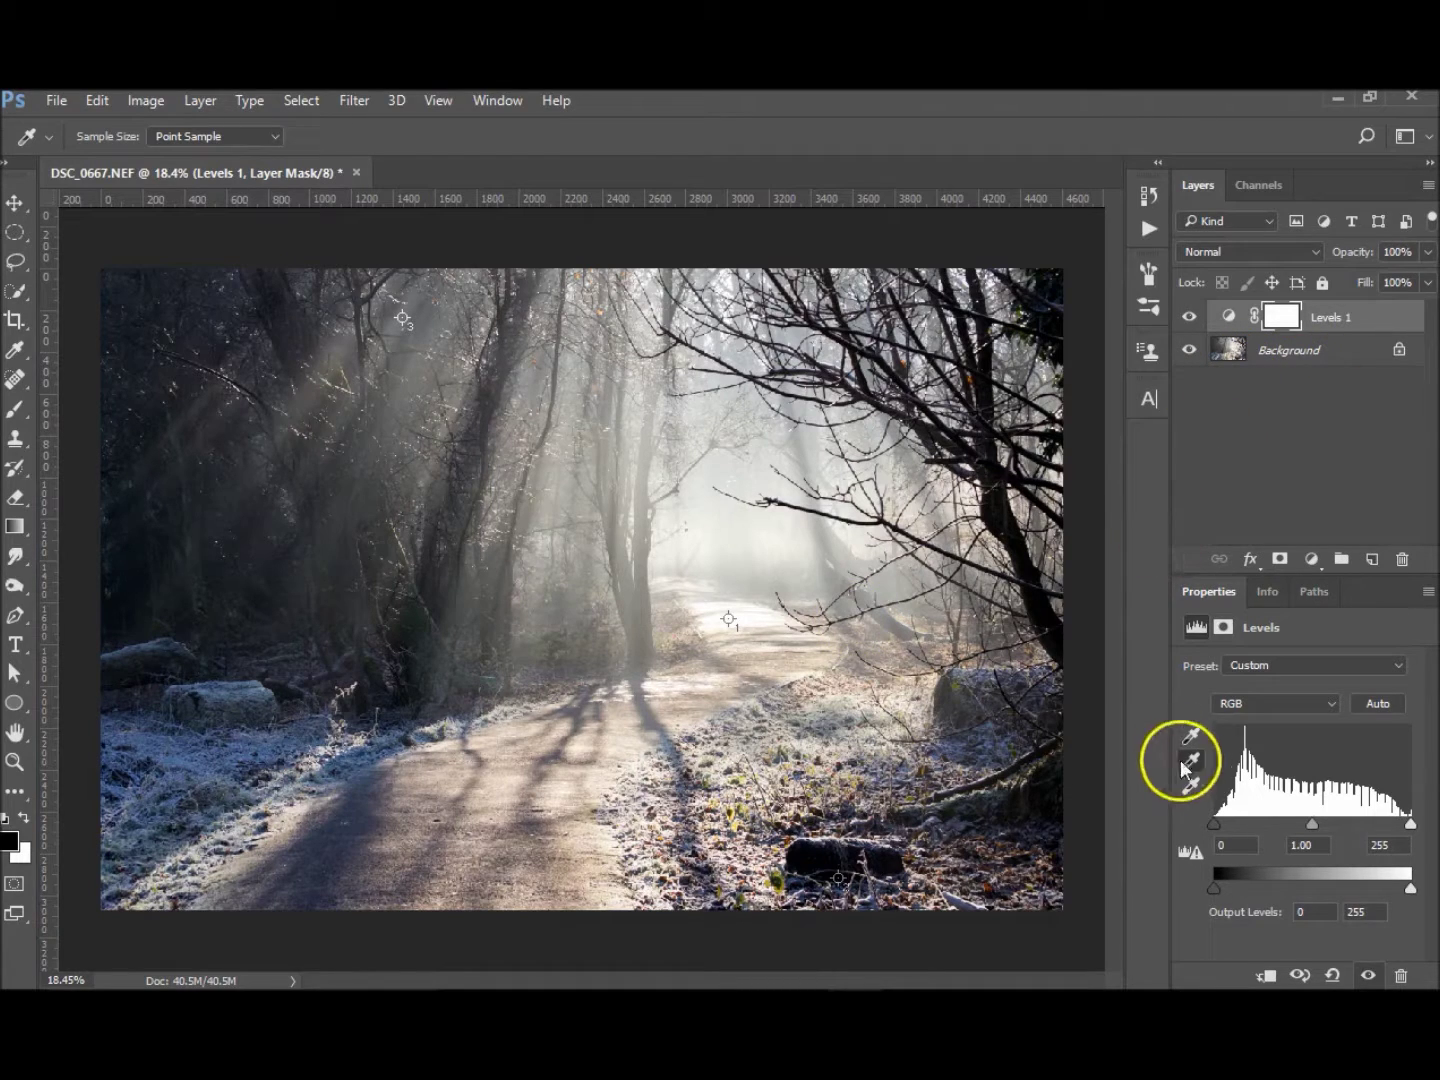
click(1189, 316)
click(1189, 316)
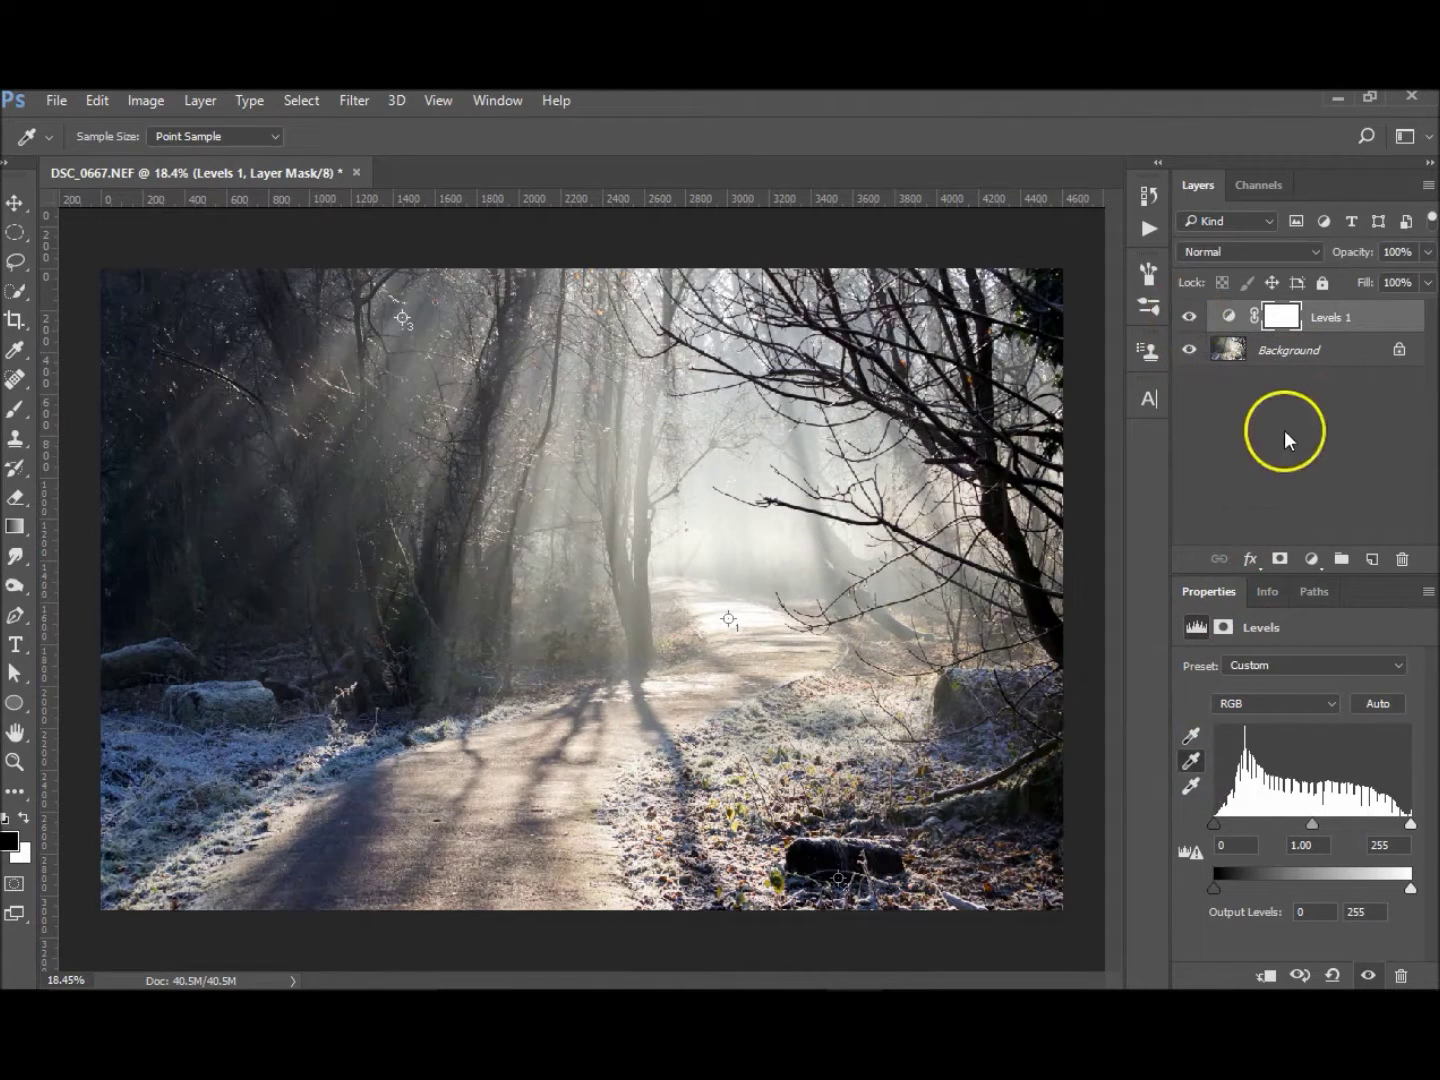